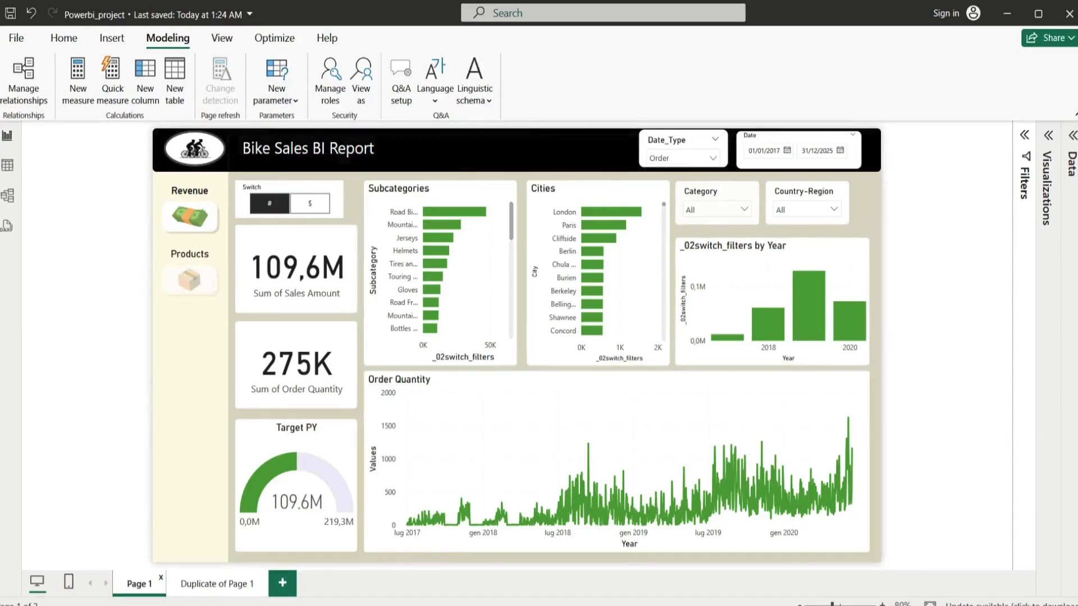
# Step: Expand the Data pane and show Switch_Table's Switch field instead of Sales_Total
pyautogui.click(1072, 137)
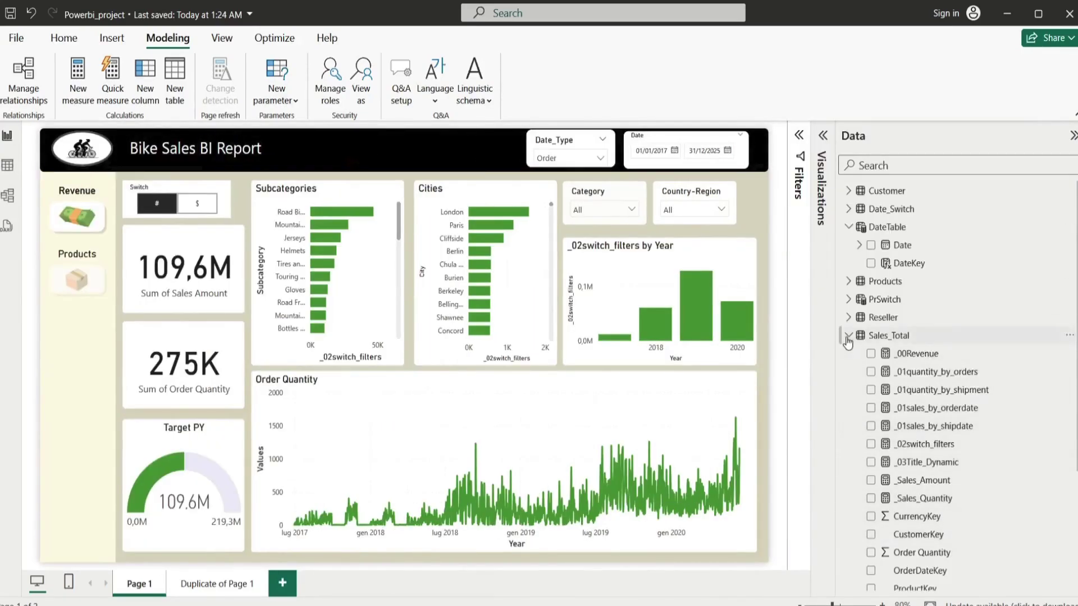
pyautogui.click(848, 336)
pyautogui.click(848, 372)
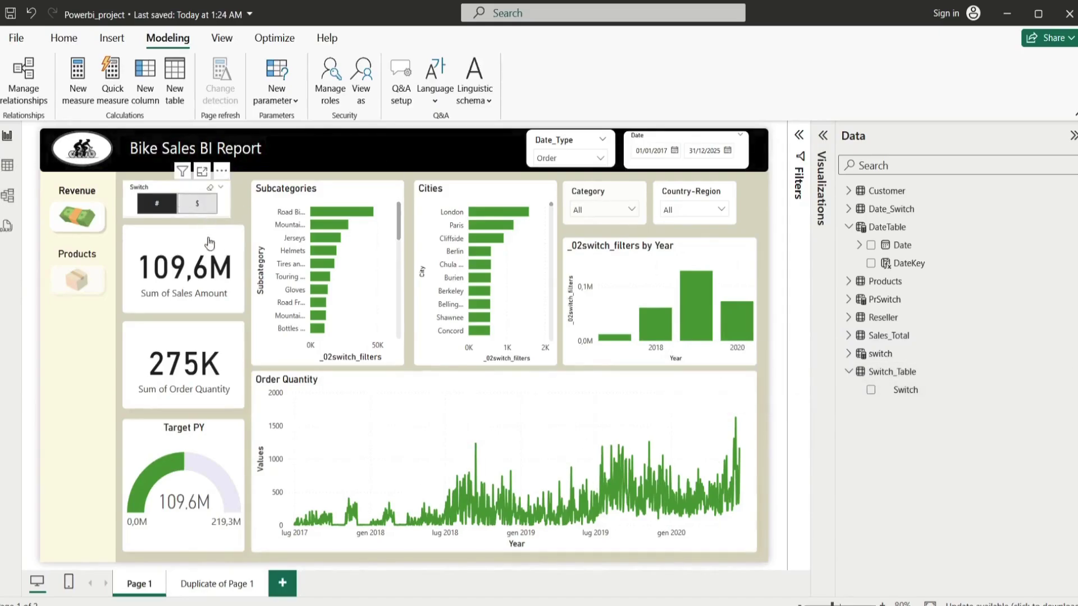
# Step: Toggle the Switch slicer to $ (Sales Amount), back to # (Order Quantity), and select the line chart
pyautogui.click(194, 205)
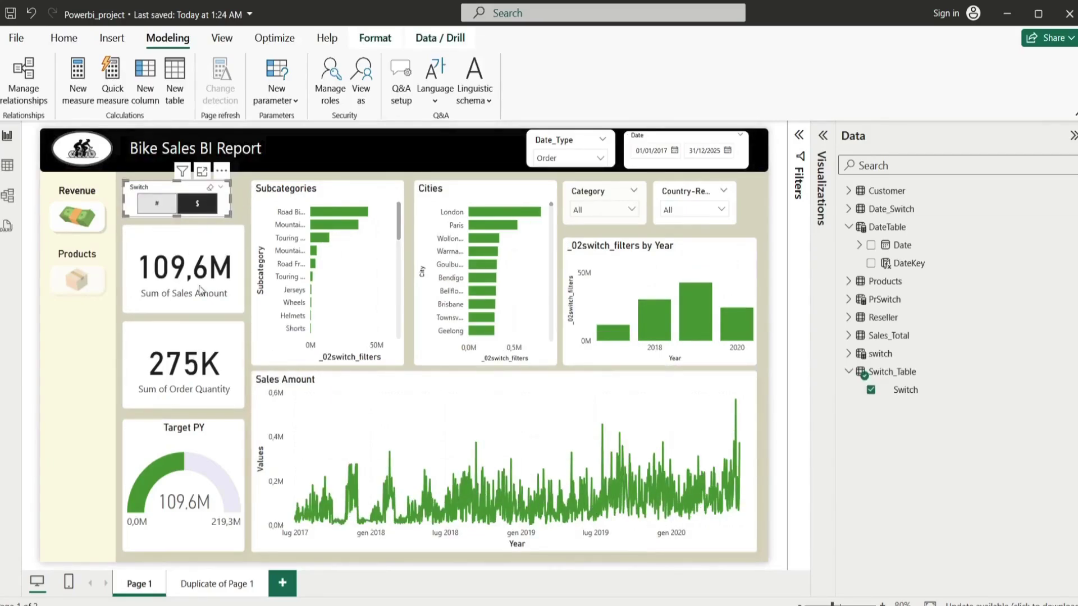
pyautogui.click(156, 203)
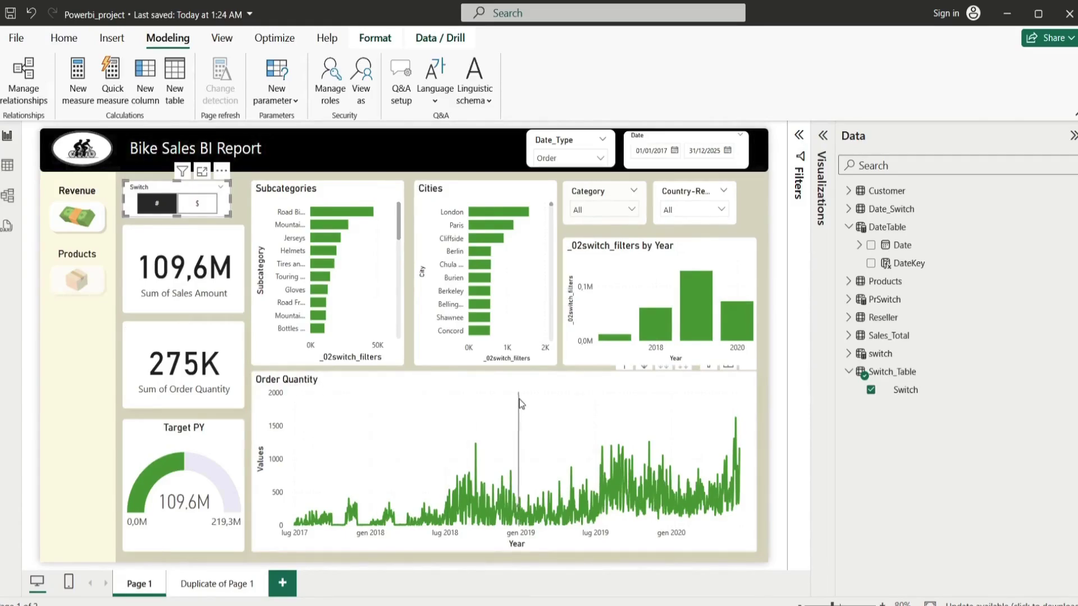
pyautogui.click(522, 427)
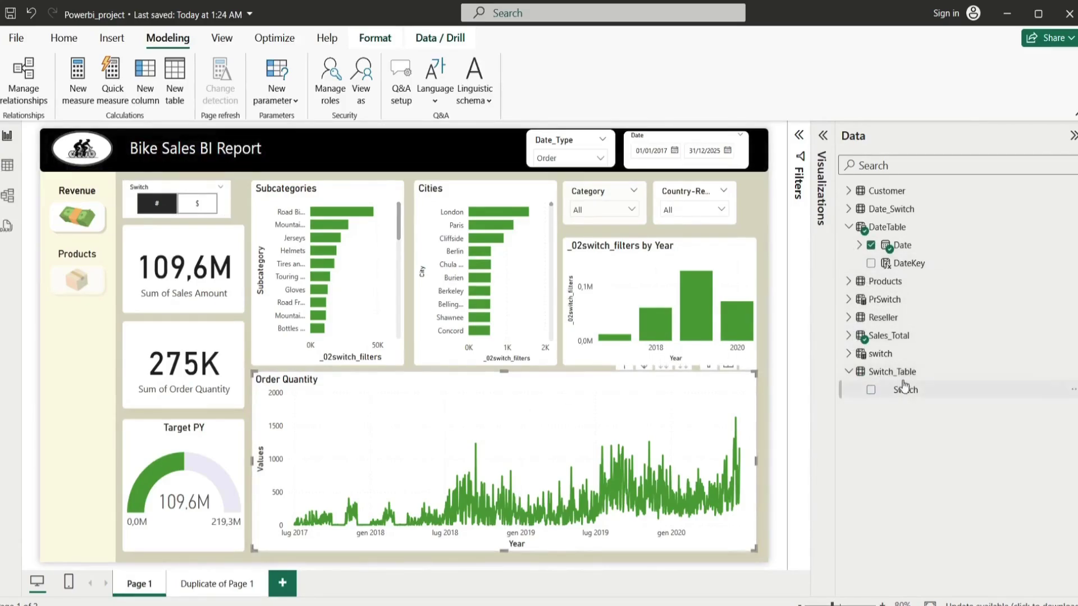
# Step: Show the Customer table's rows in Table view with the Table tools ribbon
pyautogui.click(11, 166)
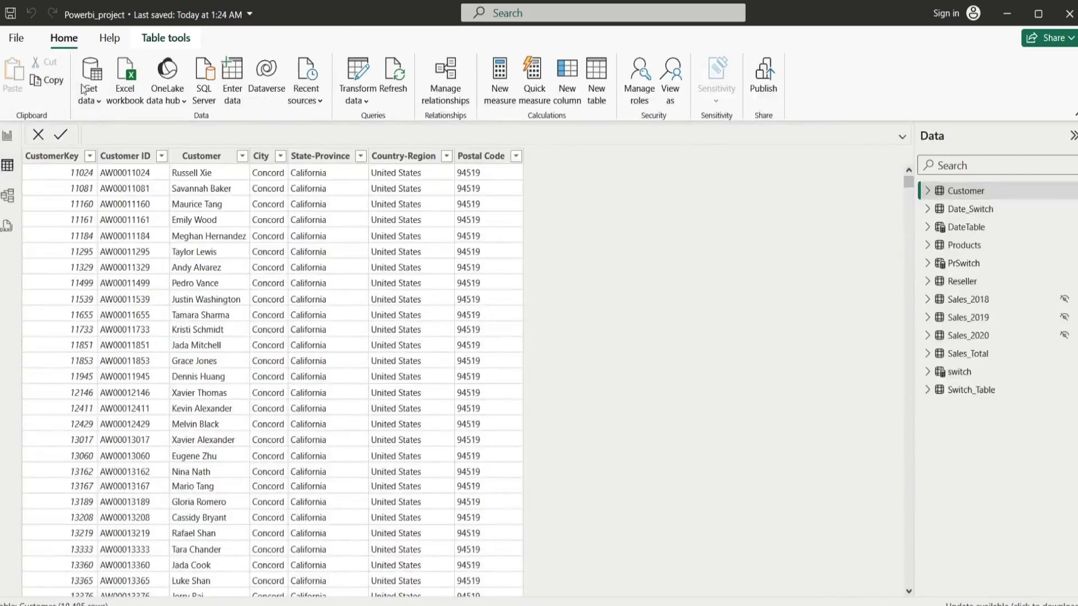
pyautogui.click(160, 39)
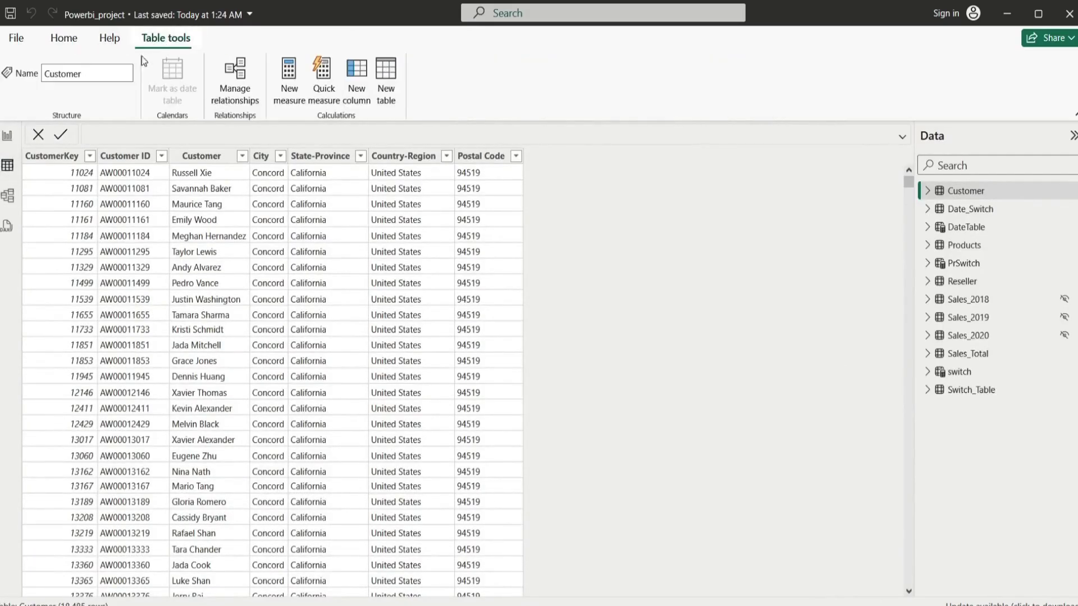
pyautogui.click(62, 37)
pyautogui.click(166, 37)
# Step: Look at the switch and Switch_Table fields, then return to the Bike Sales report page
pyautogui.click(927, 372)
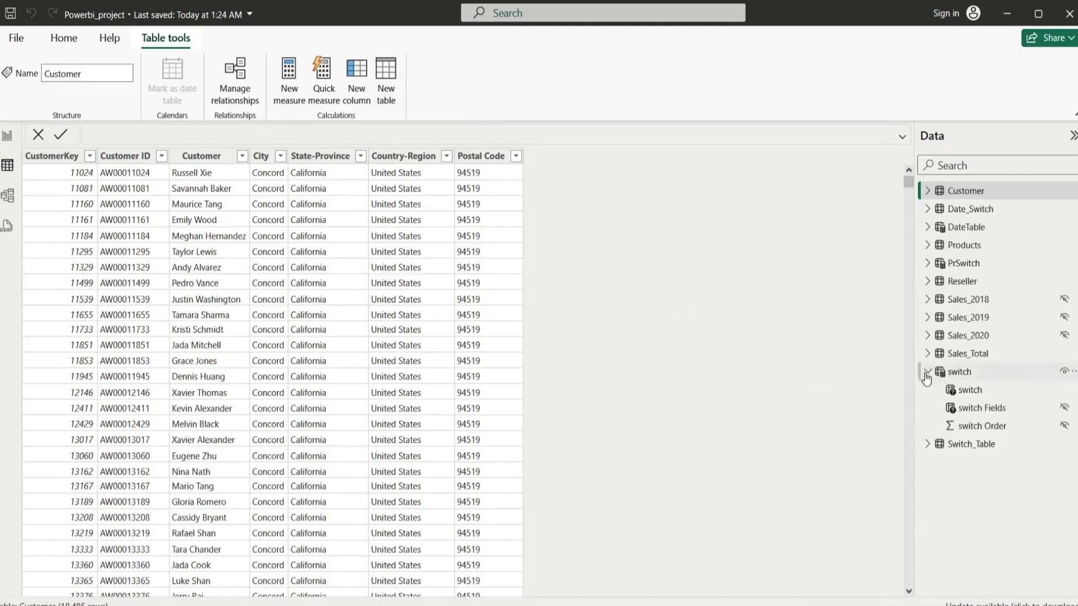
pyautogui.click(927, 373)
pyautogui.click(927, 389)
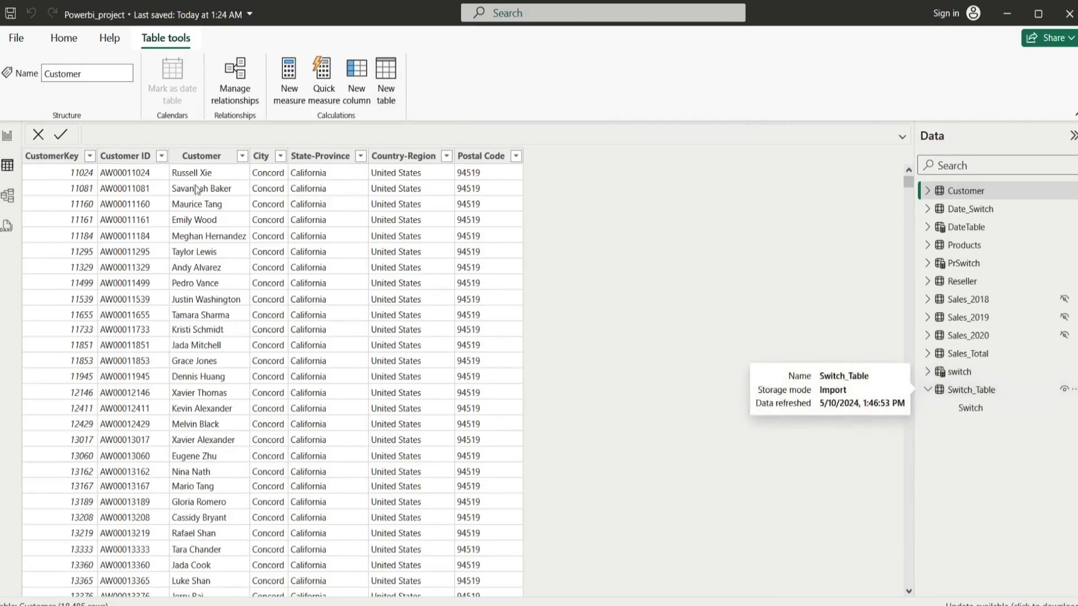
pyautogui.click(8, 139)
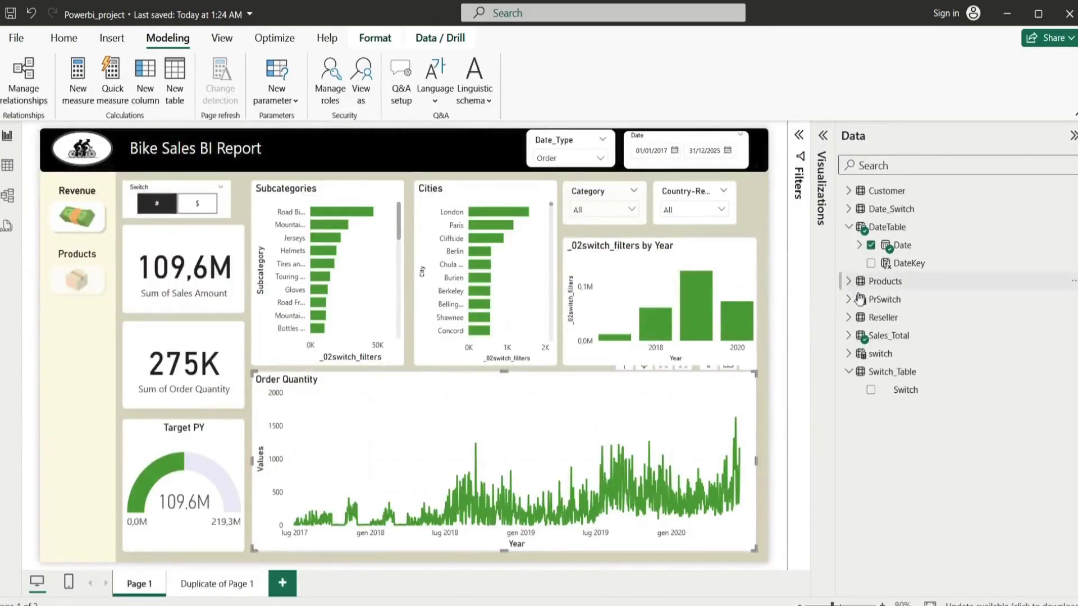
# Step: Show the full DAX of the _02switch_filters measure from Sales_Total in an expanded formula bar
pyautogui.click(850, 336)
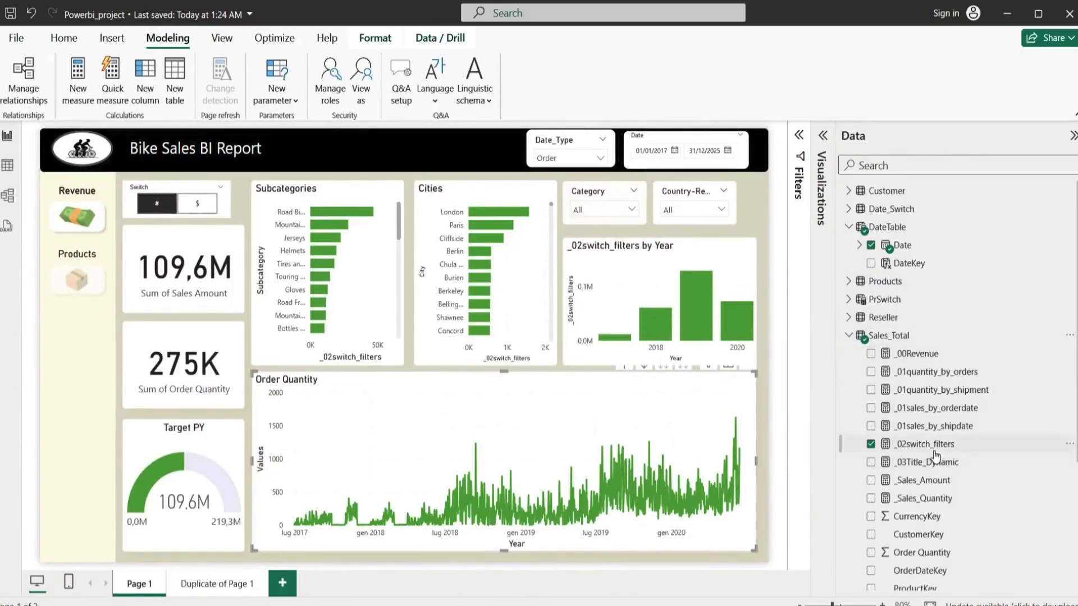
pyautogui.click(933, 448)
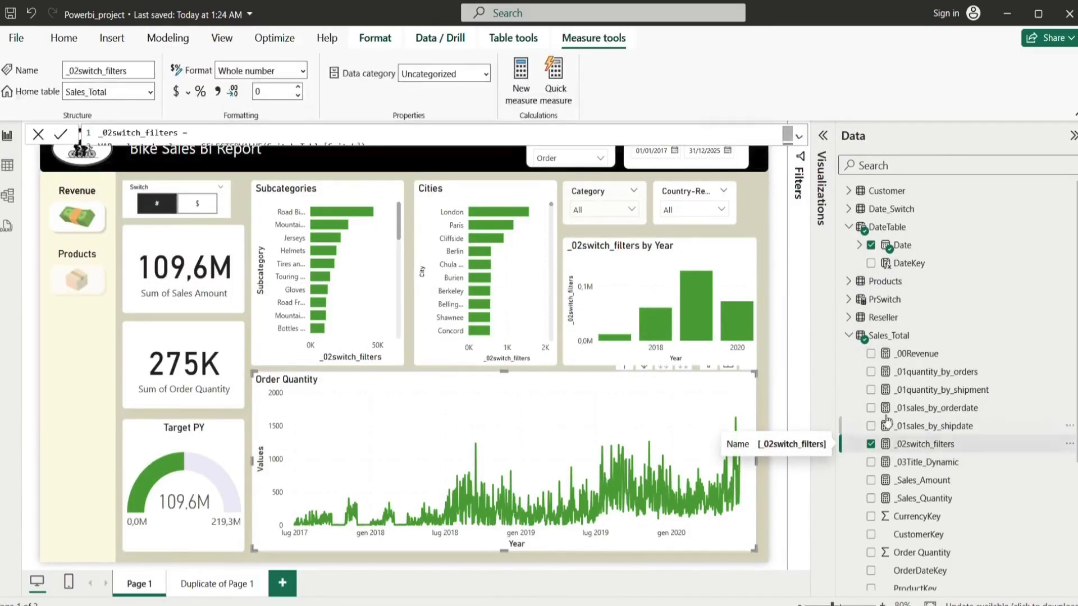
pyautogui.click(797, 141)
# Step: Highlight the SELECTEDVALUE(Switch_Table[Switch]) expression and the shipment-sales and order-quantity SWITCH branches
pyautogui.moveTo(202, 148); pyautogui.dragTo(366, 146)
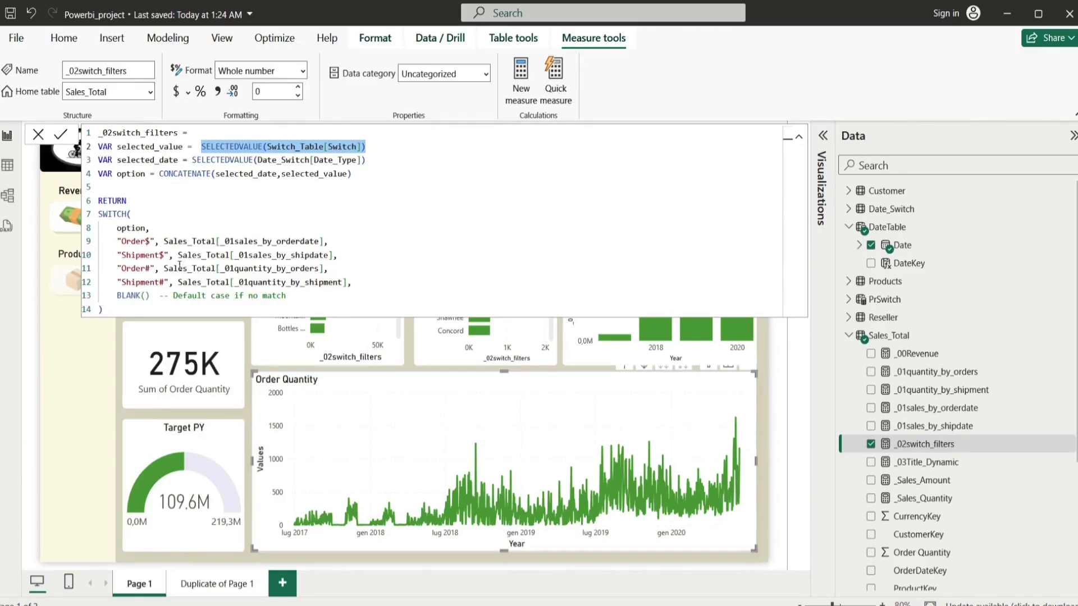
pyautogui.moveTo(178, 256); pyautogui.dragTo(342, 257)
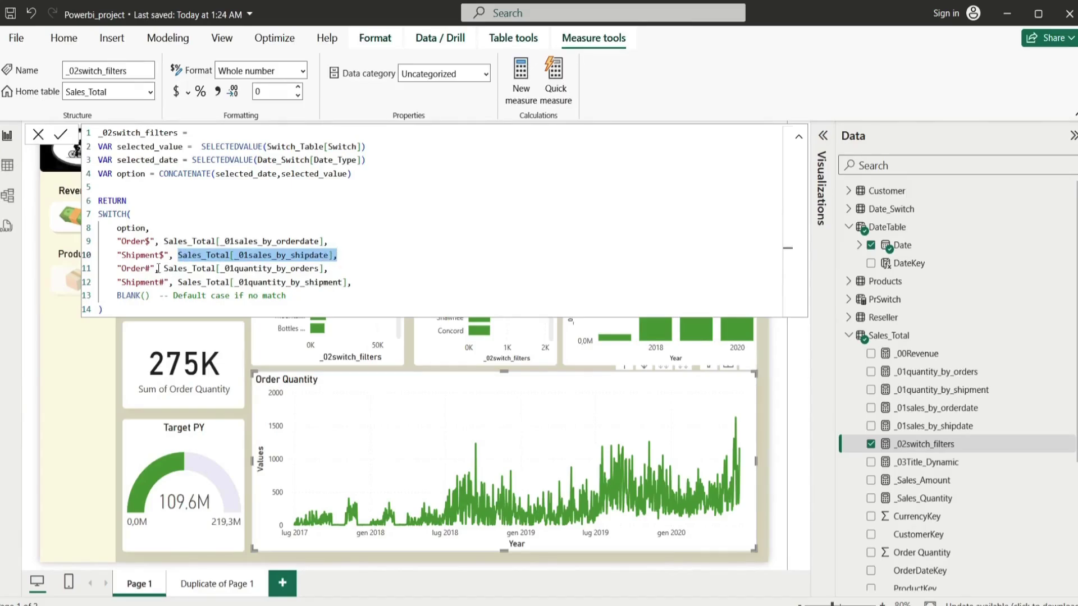
pyautogui.moveTo(163, 268); pyautogui.dragTo(321, 270)
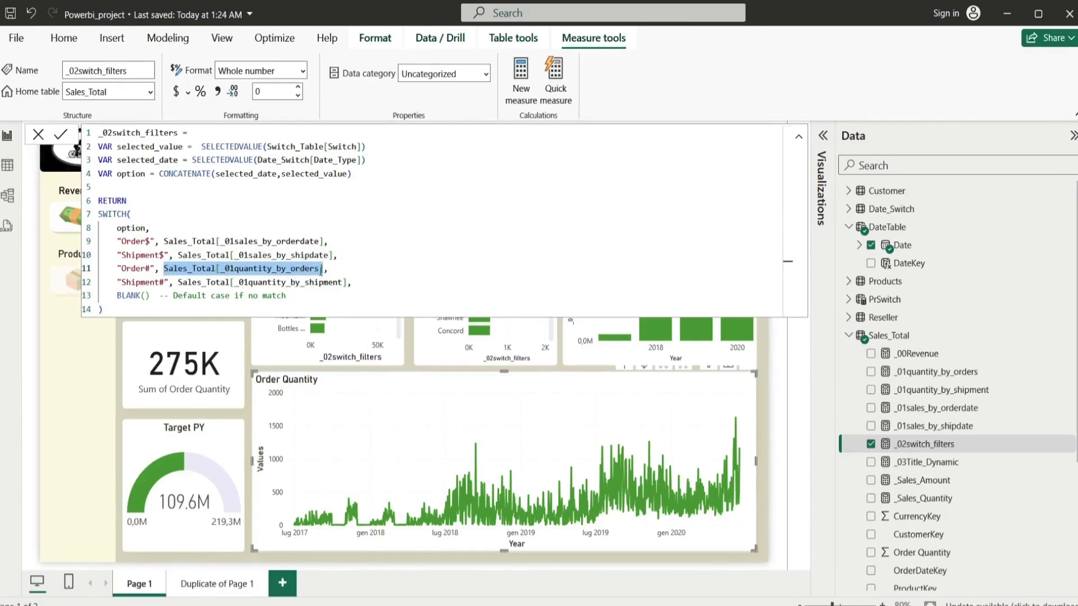
pyautogui.moveTo(245, 255); pyautogui.dragTo(329, 256)
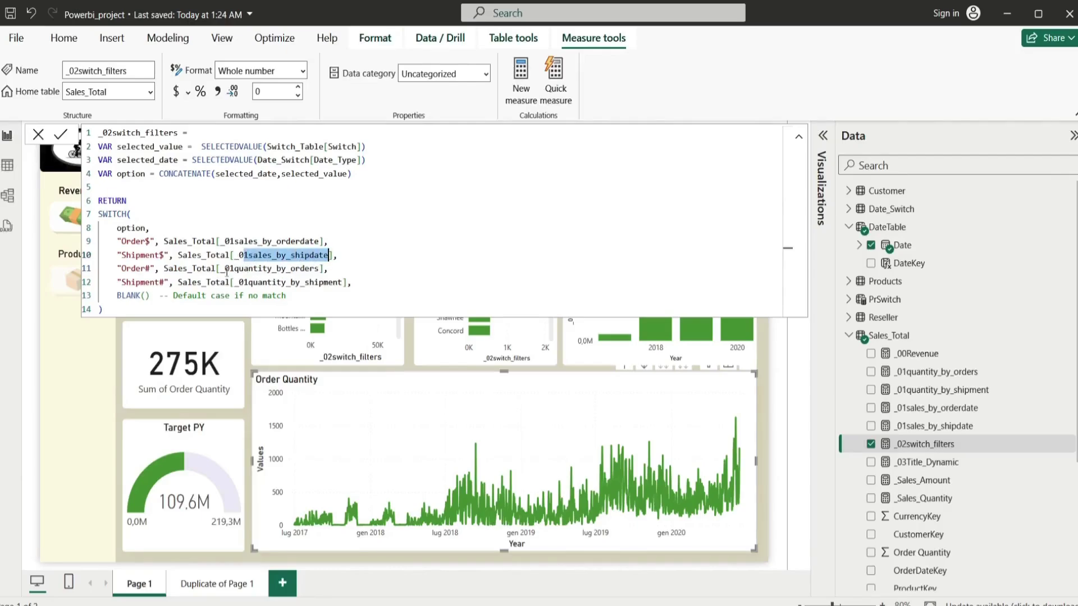
pyautogui.moveTo(234, 269); pyautogui.dragTo(310, 269)
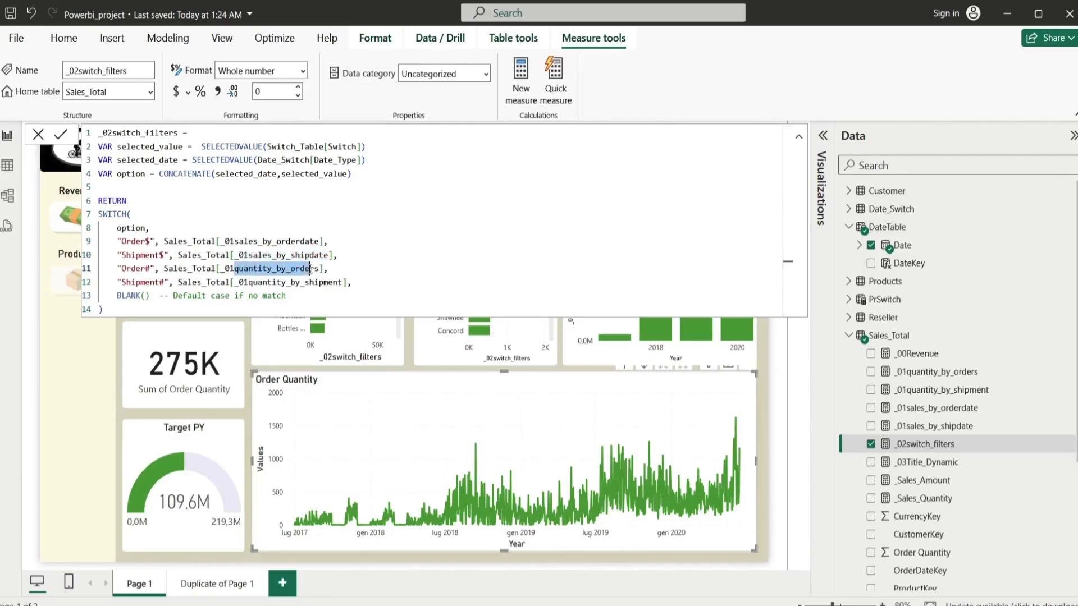
pyautogui.click(798, 136)
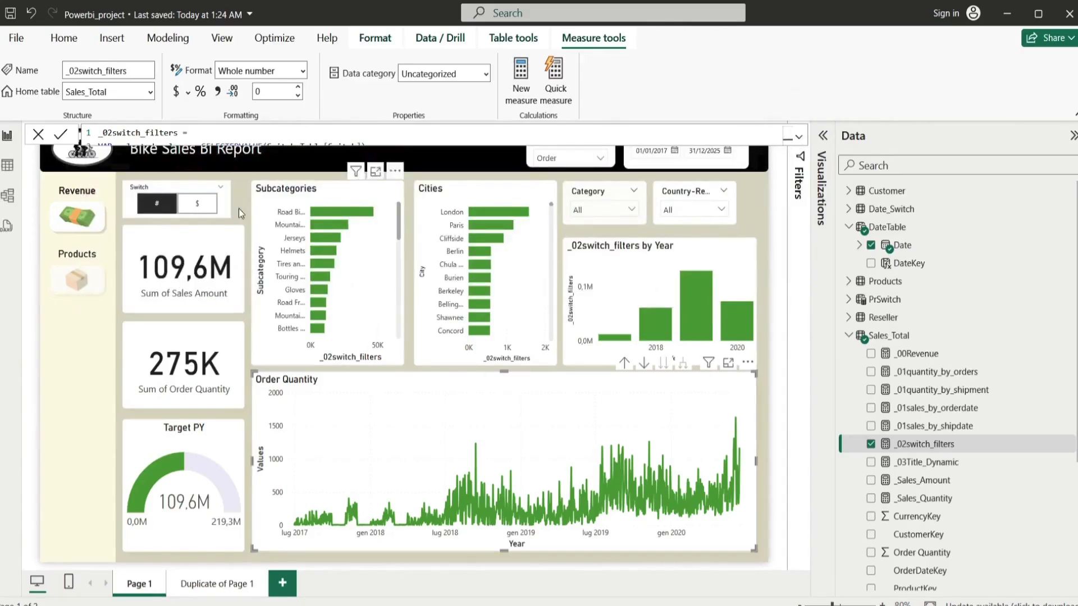
# Step: Set the Date_Type slicer to Shipment and the Switch slicer to $ for Sales Amount
pyautogui.click(557, 158)
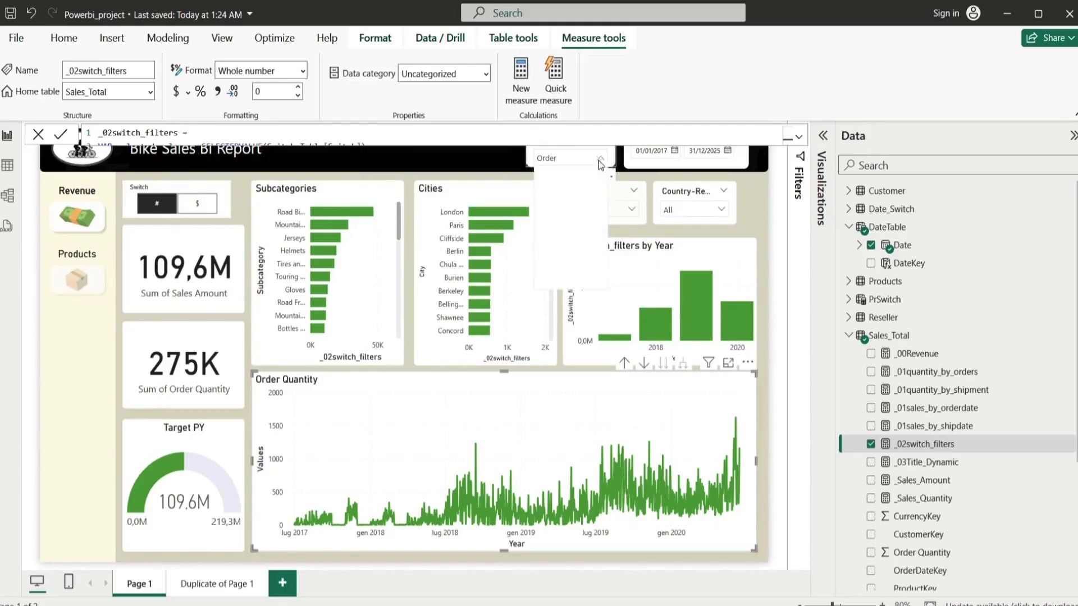
pyautogui.click(564, 193)
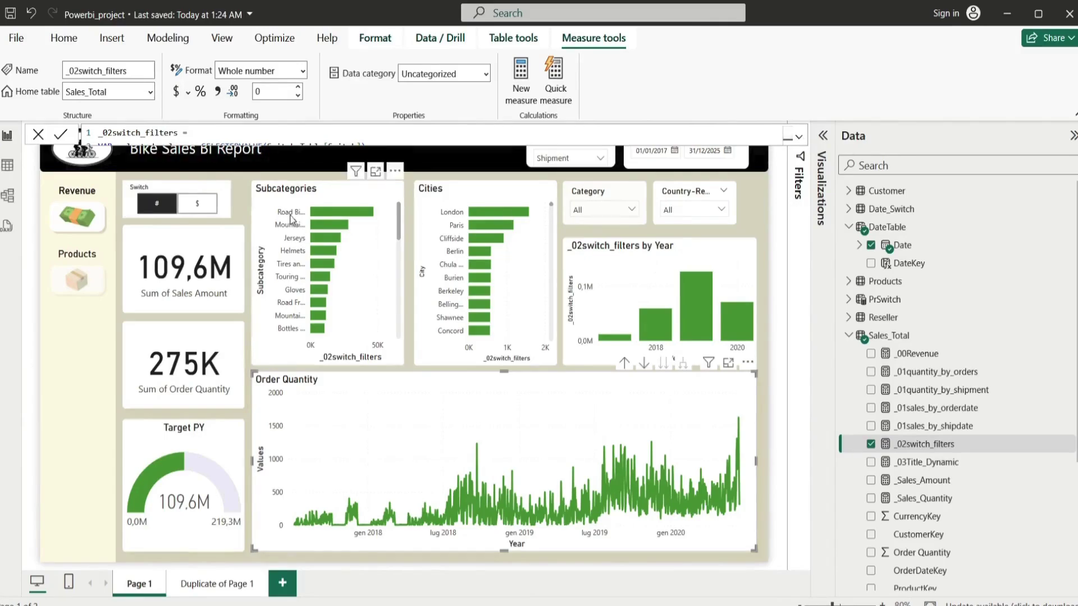
pyautogui.click(197, 204)
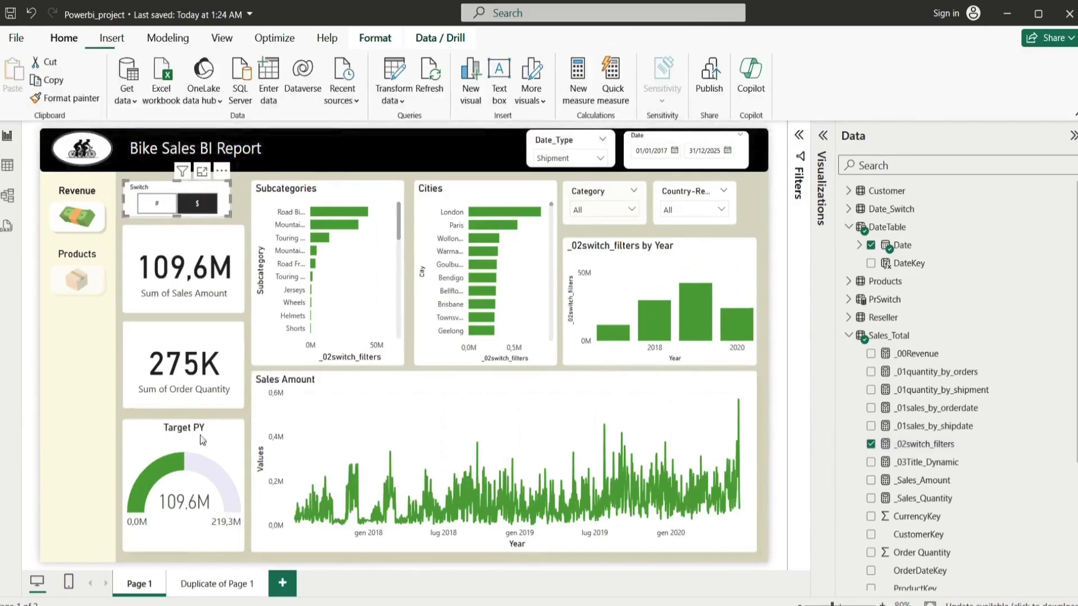
# Step: On the Duplicate of Page 1 page, paste a Sales Amount card, undo, and delete the extra 109,6M card
pyautogui.hotkey('ctrl', 'pagedown')
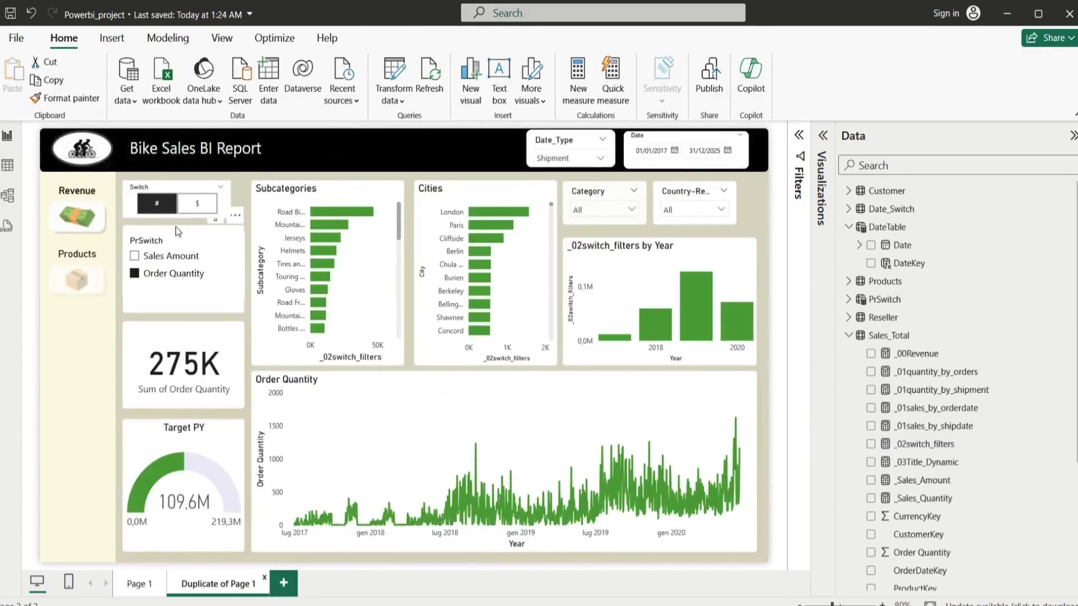
pyautogui.hotkey('ctrl', 'v')
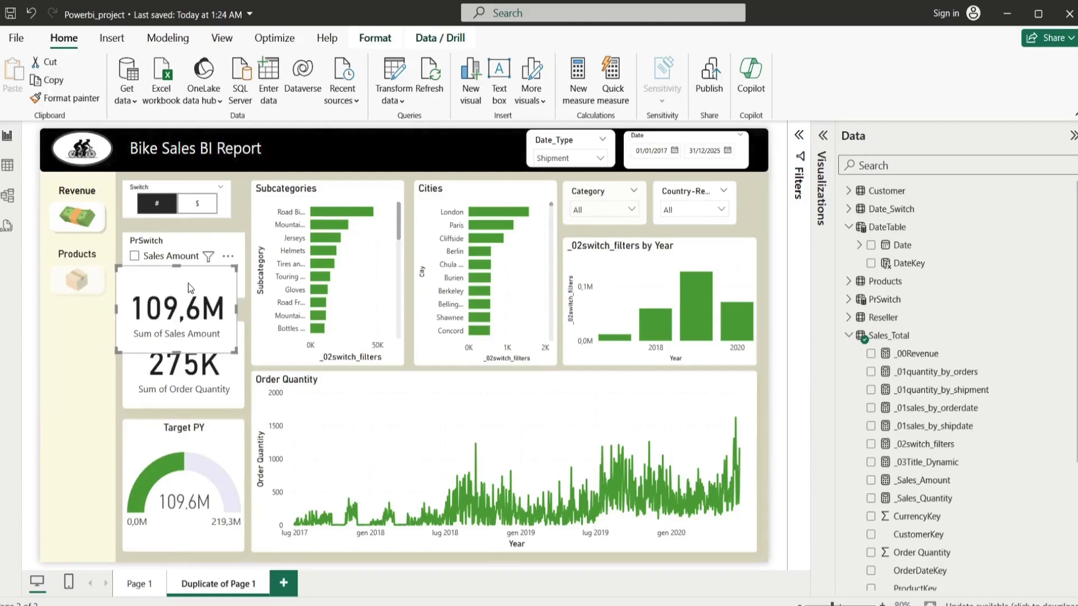
pyautogui.hotkey('ctrl', 'z')
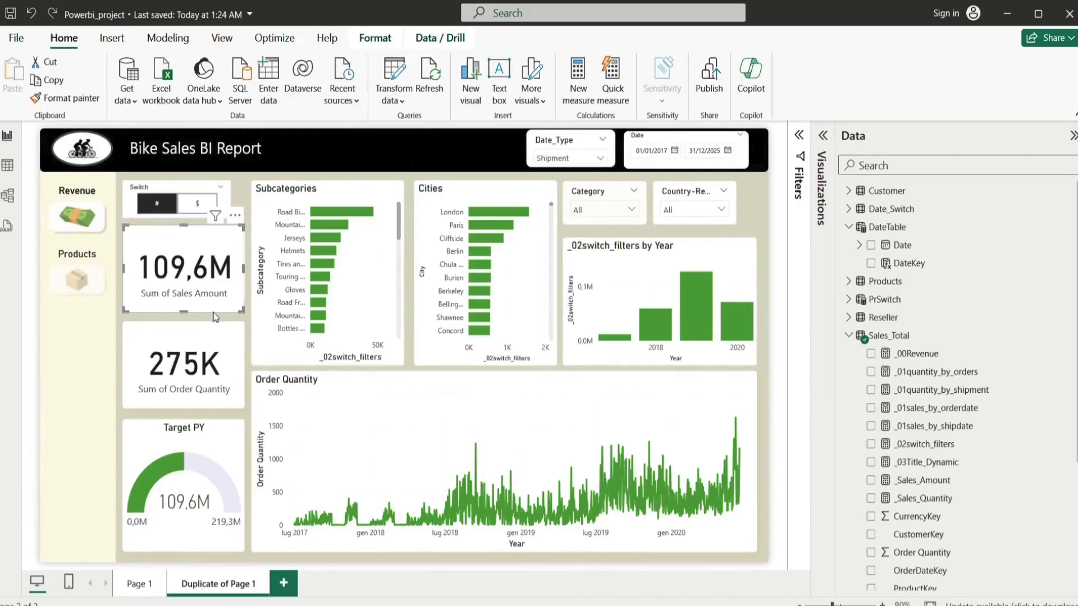
pyautogui.press('Delete')
# Step: Move the PrSwitch slicer below the Sales Amount card, test its Sales Amount/Order Quantity choices, then remove it
pyautogui.moveTo(155, 250); pyautogui.dragTo(241, 340)
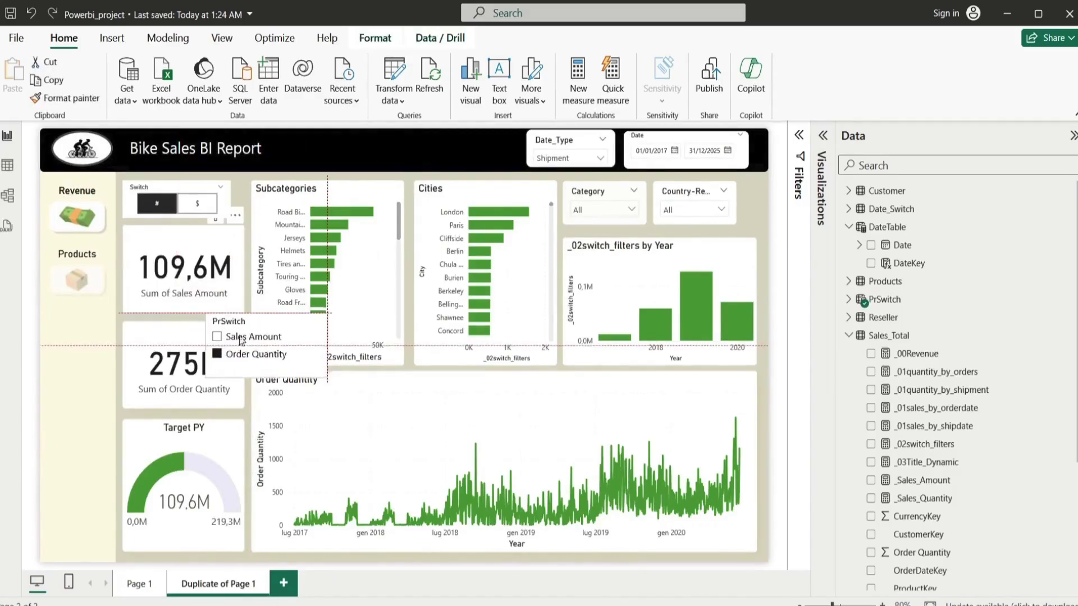
pyautogui.click(318, 304)
pyautogui.moveTo(376, 415)
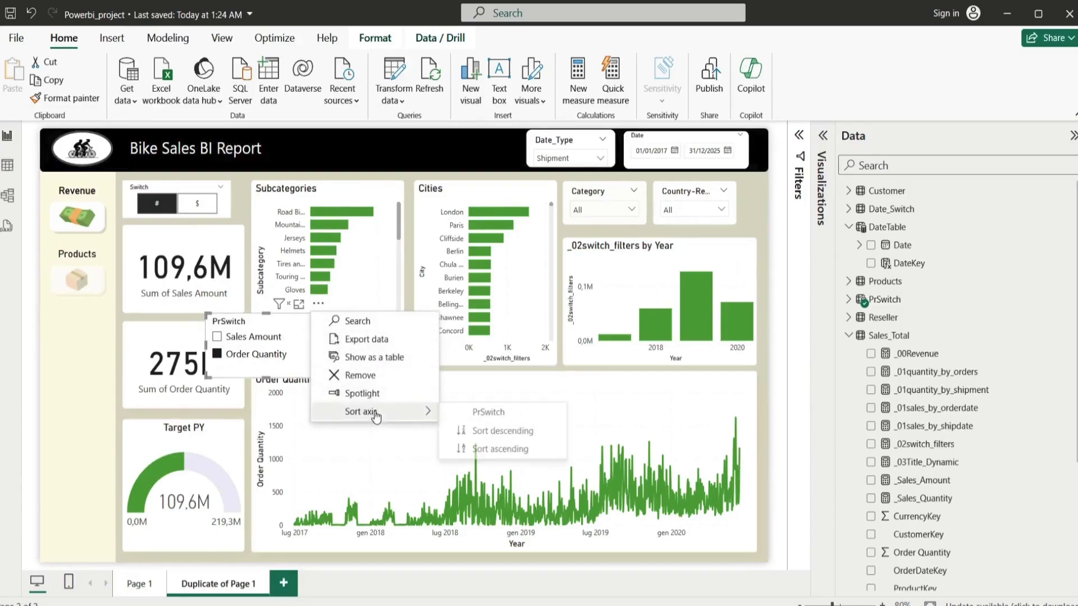
pyautogui.click(231, 338)
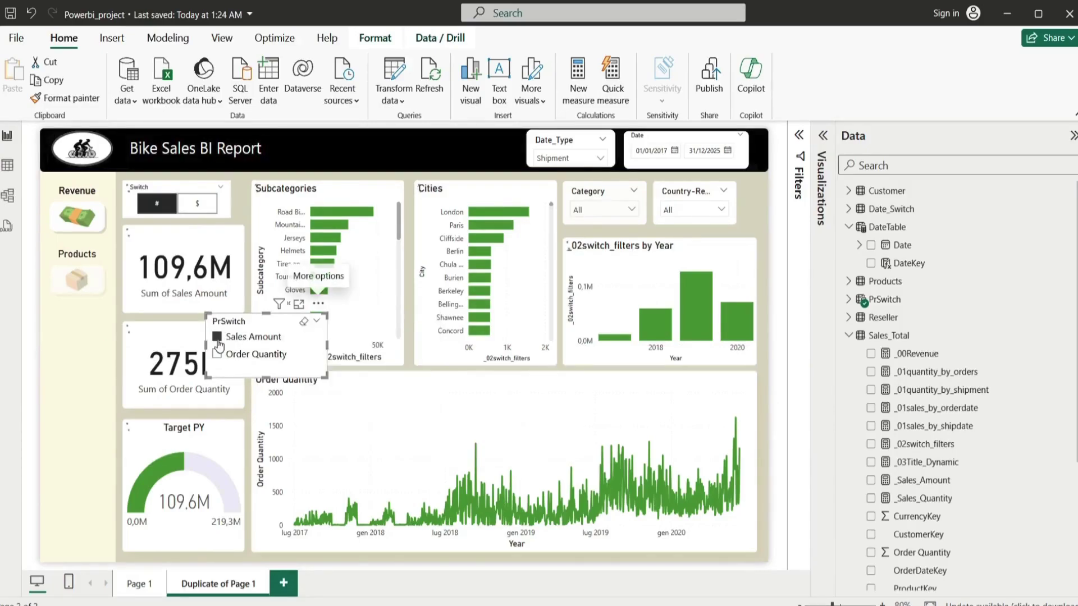
pyautogui.click(218, 357)
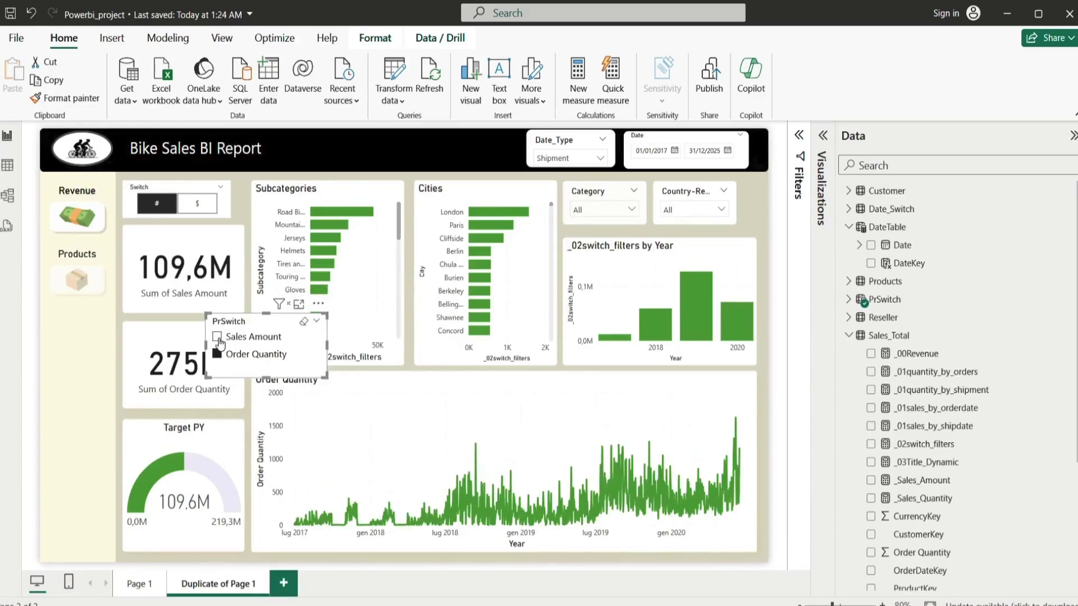
pyautogui.click(219, 338)
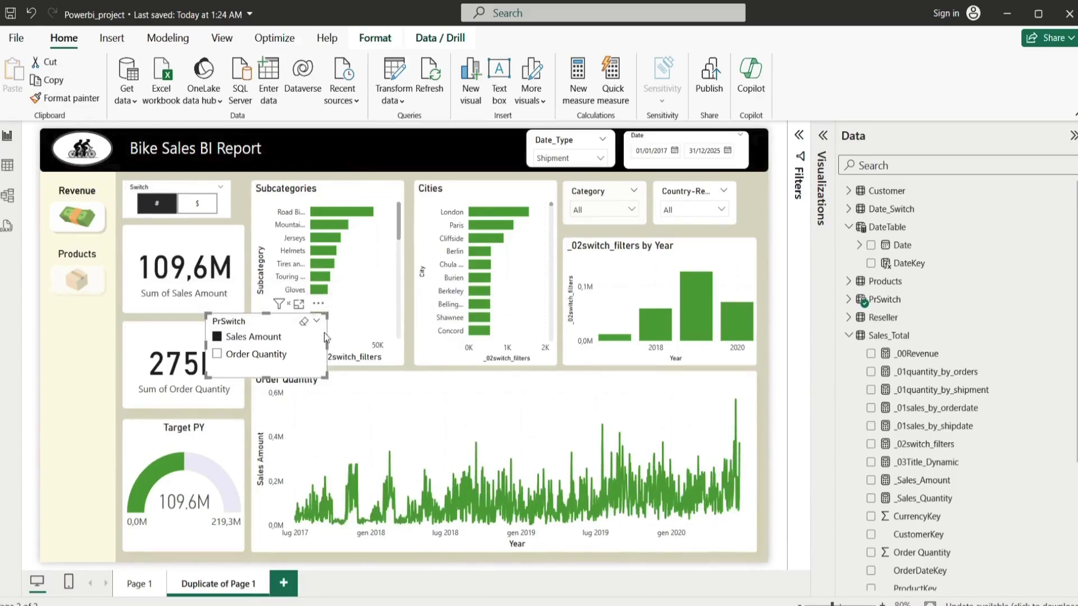
pyautogui.click(318, 304)
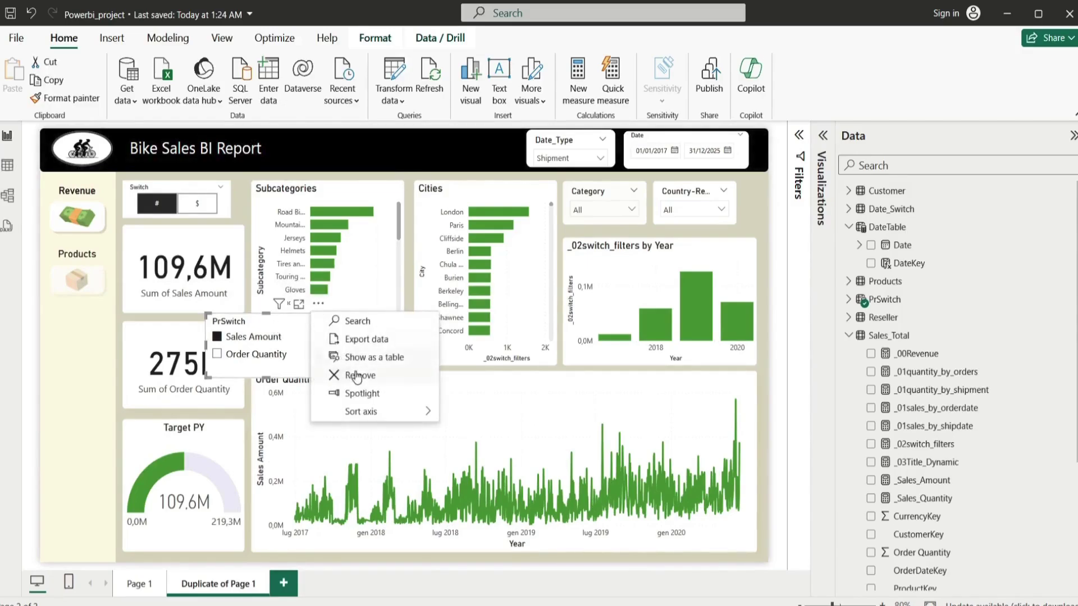
pyautogui.click(370, 381)
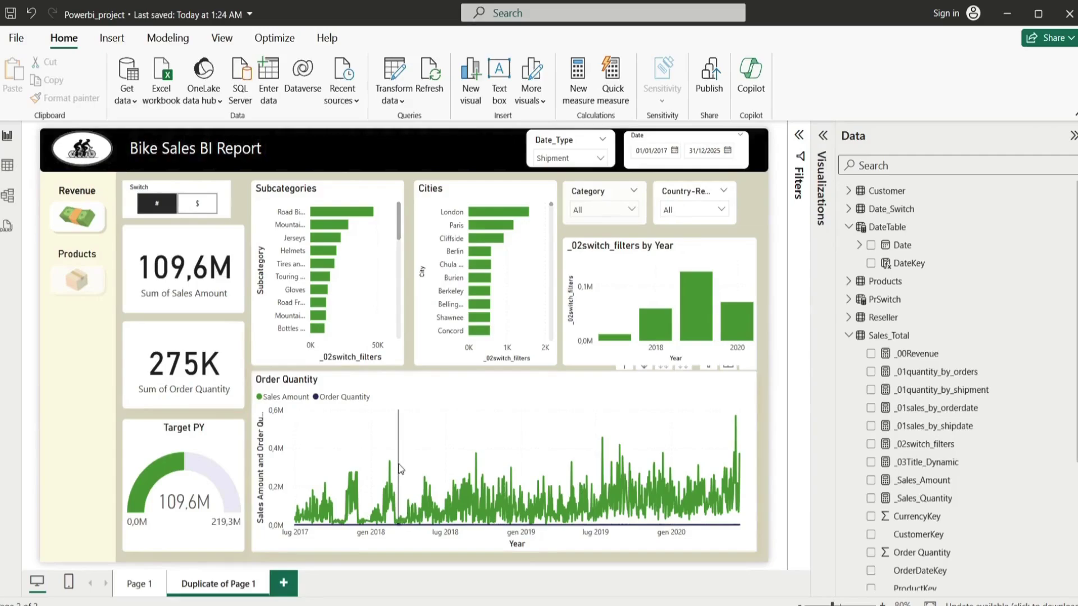
# Step: Show the Modeling tab's New parameter choices
pyautogui.click(169, 38)
pyautogui.click(288, 103)
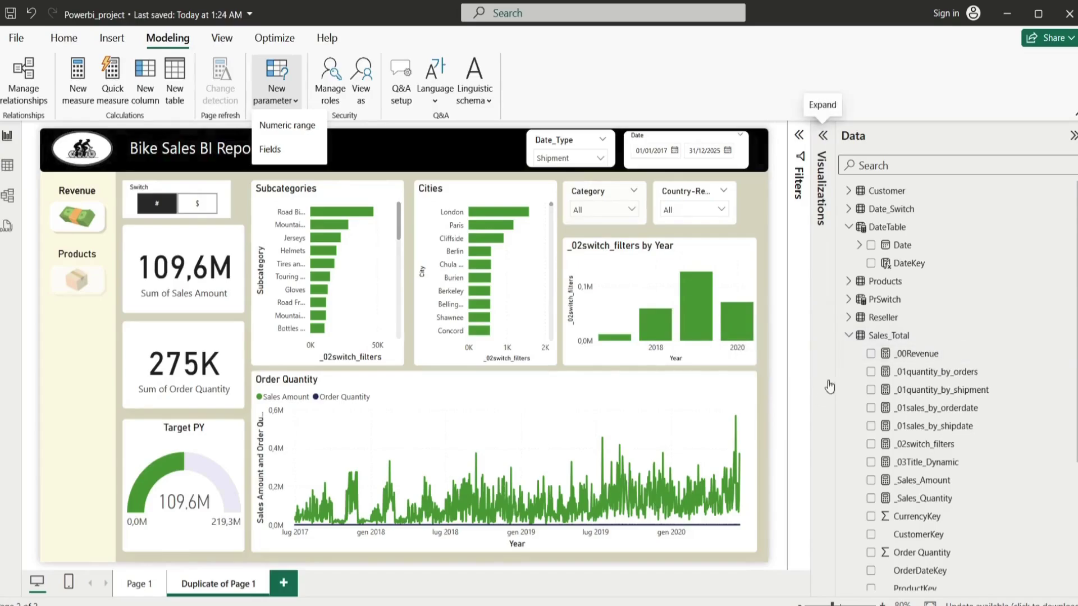
pyautogui.scroll(-3, 924, 415)
pyautogui.scroll(2, 924, 405)
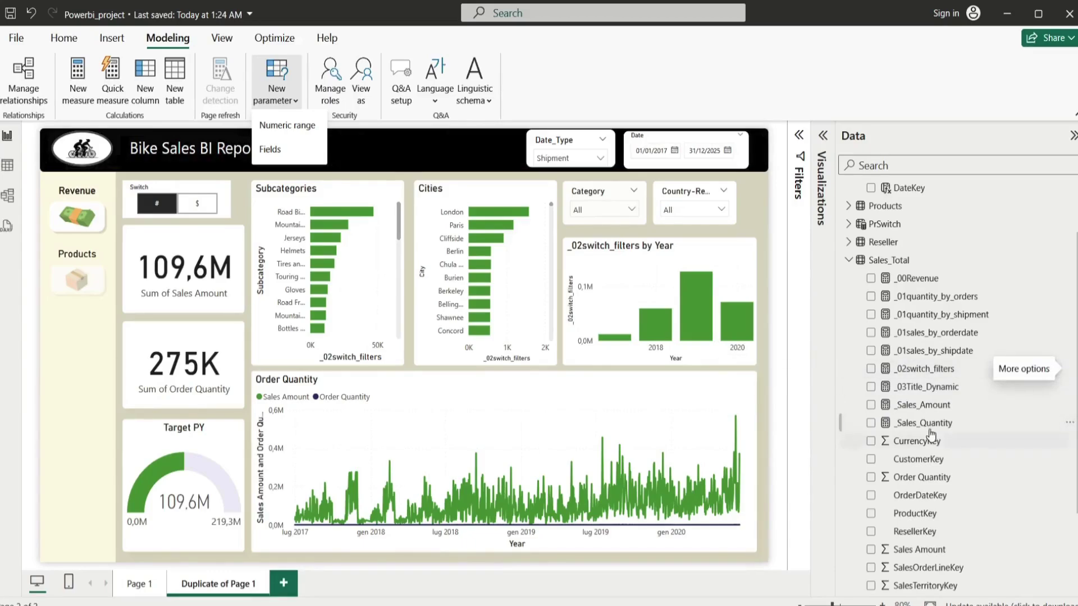
# Step: Review the _Sales_Amount and _Sales_Quantity formulas, the latter being sum(Sales_Total[Order Quantity])
pyautogui.click(925, 408)
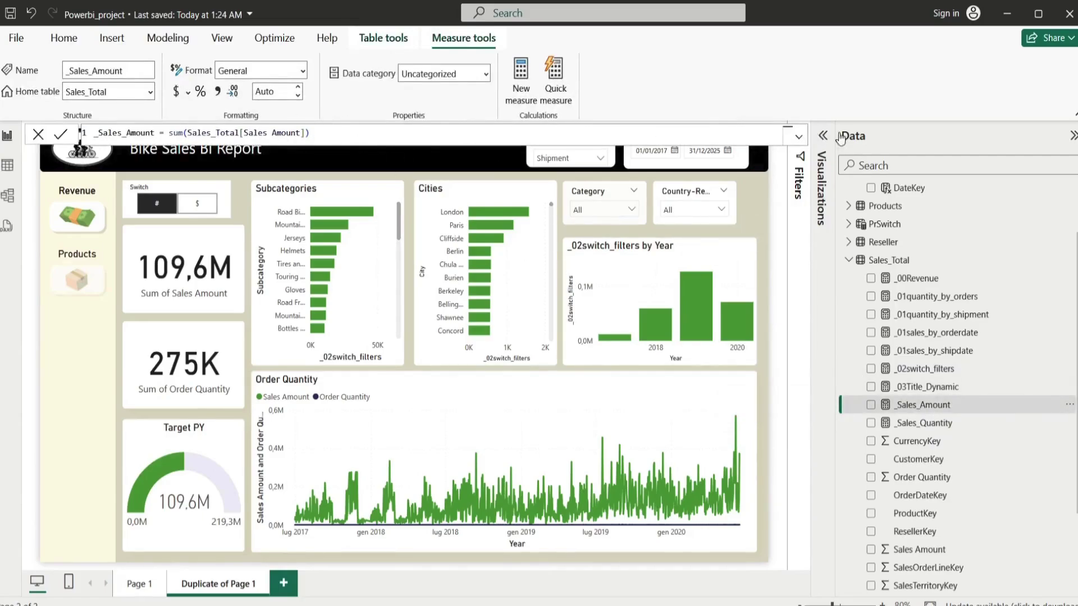
pyautogui.click(798, 138)
pyautogui.click(909, 424)
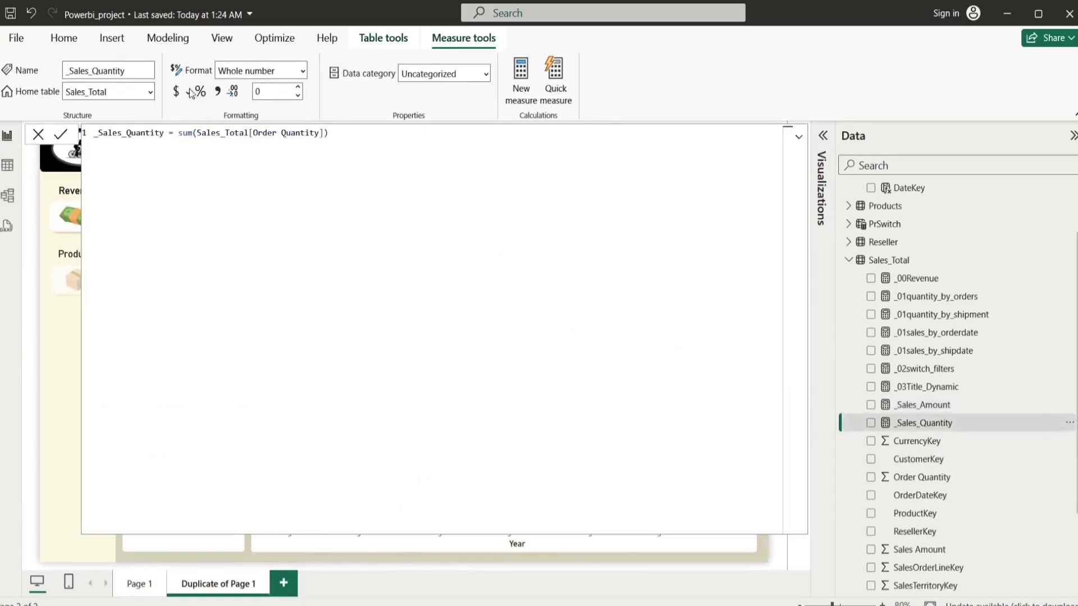
pyautogui.click(798, 137)
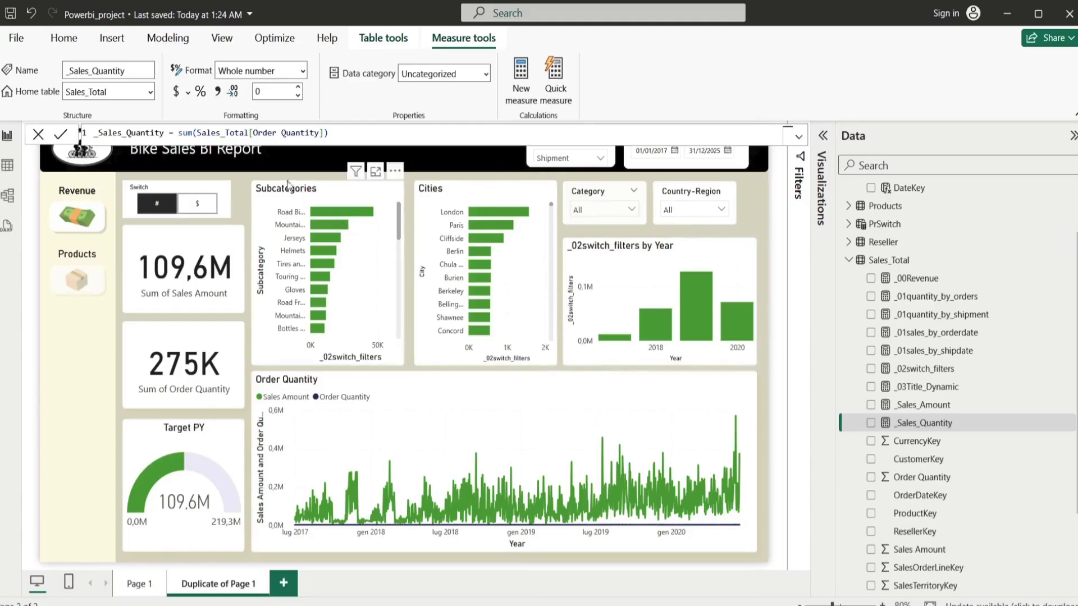
pyautogui.click(798, 138)
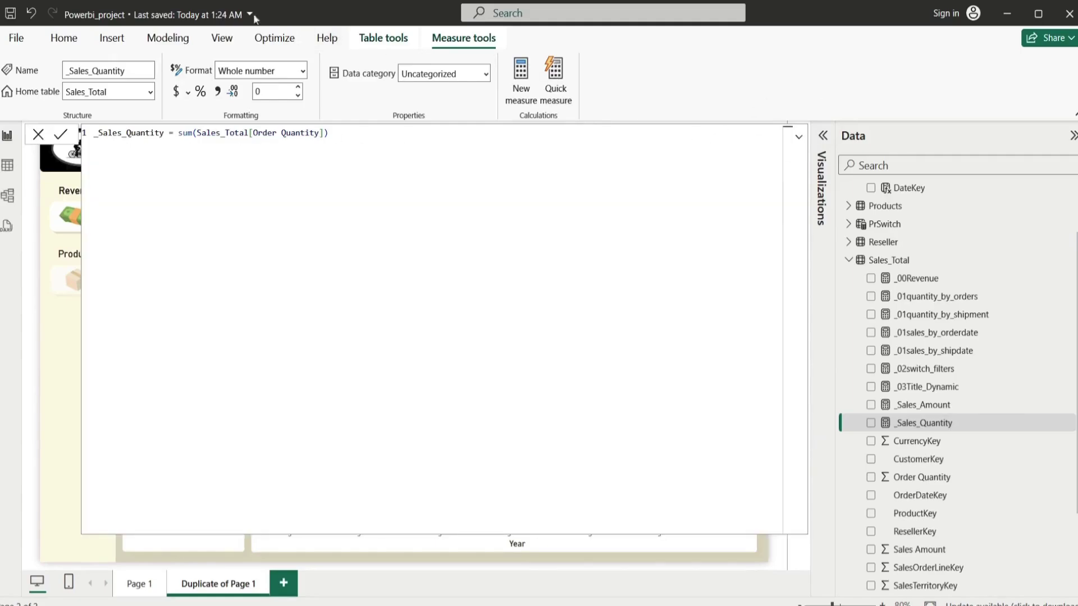
pyautogui.click(186, 37)
# Step: Start a New parameter of type Fields for switching between Sales Amount and Order Quantity
pyautogui.click(278, 112)
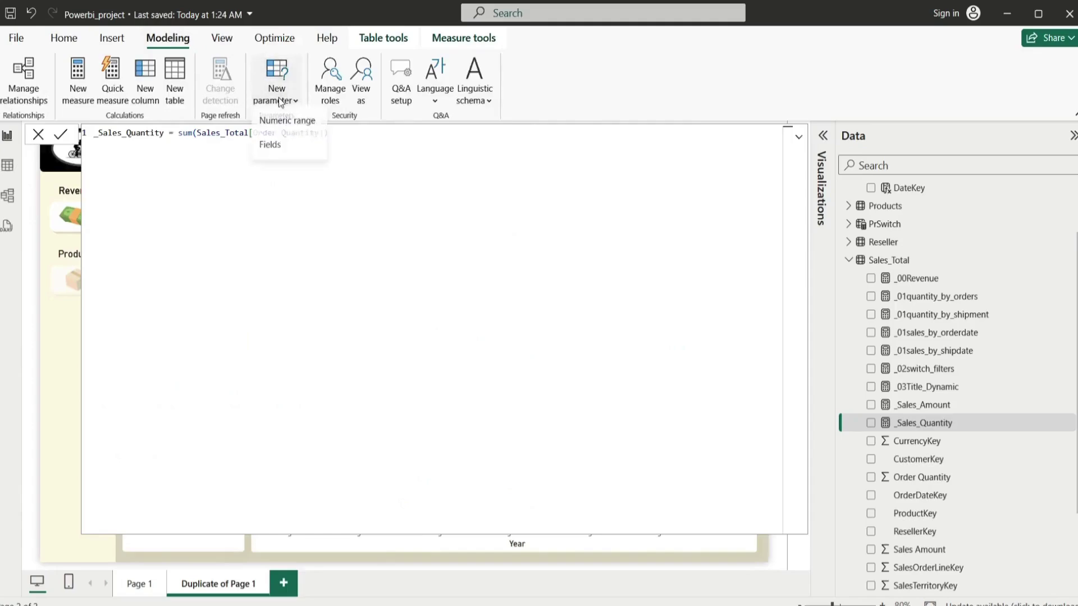
pyautogui.click(277, 147)
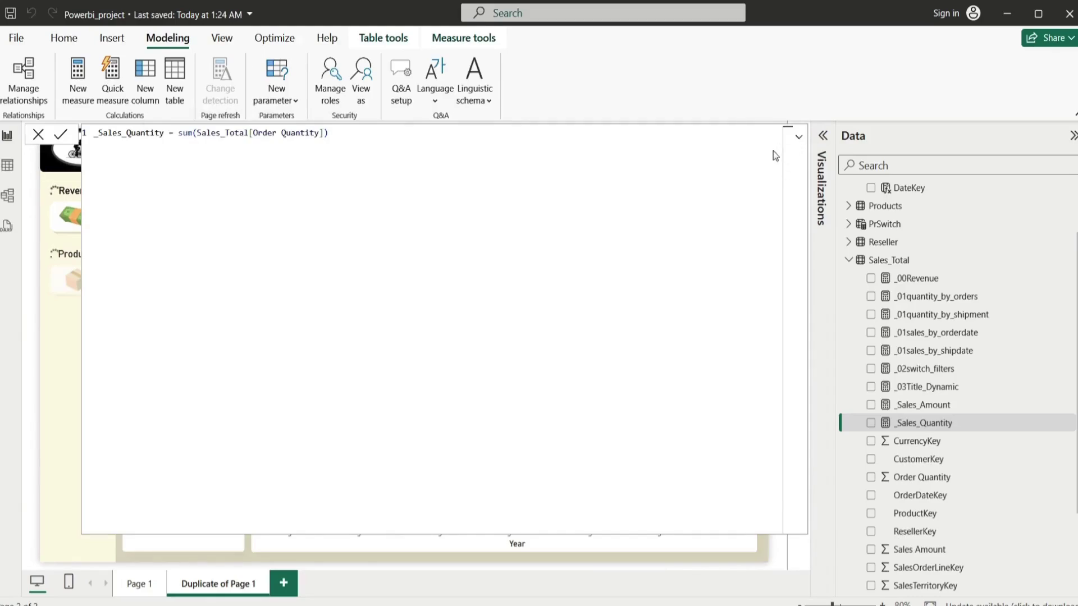
# Step: Create SwitchParam, shrink its slicer to uncover the Switch toggle, and set its slicer Style to Tile
pyautogui.click(799, 141)
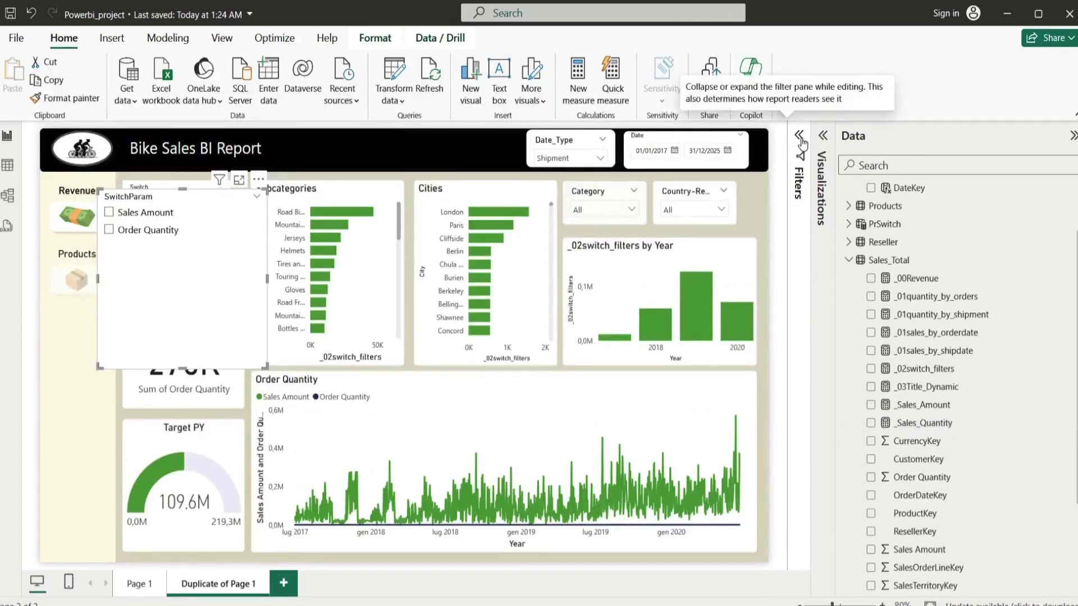
pyautogui.moveTo(183, 189); pyautogui.dragTo(182, 304)
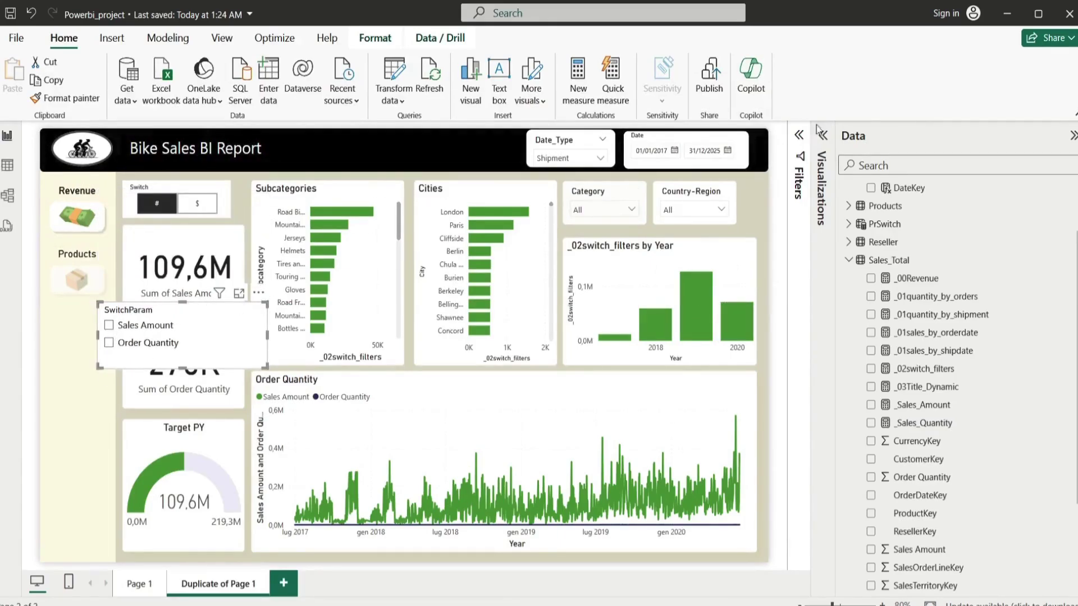
pyautogui.click(823, 145)
pyautogui.click(771, 177)
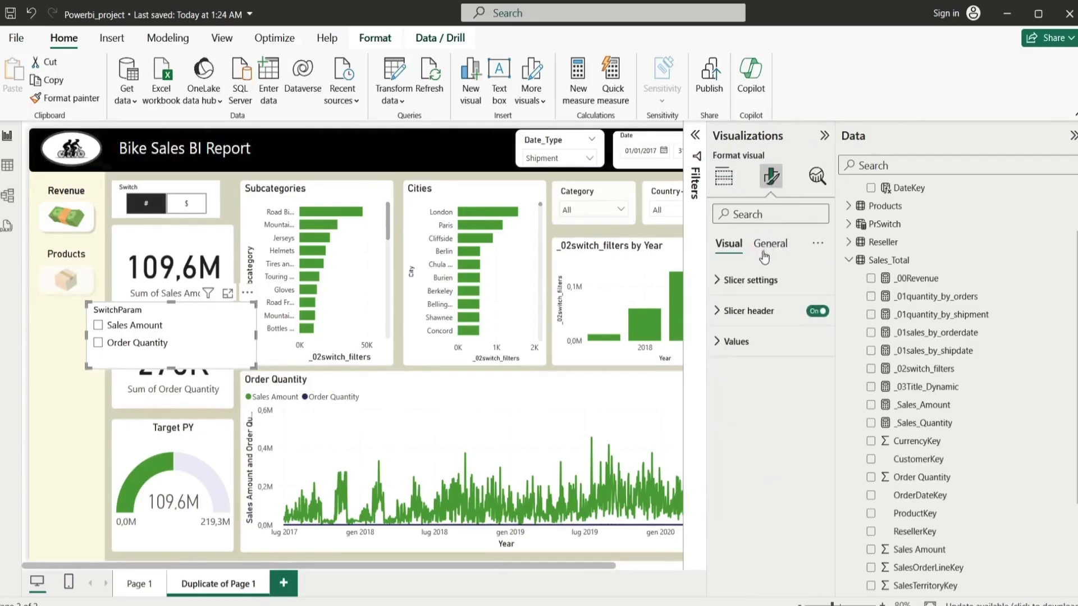
pyautogui.click(725, 283)
pyautogui.click(756, 359)
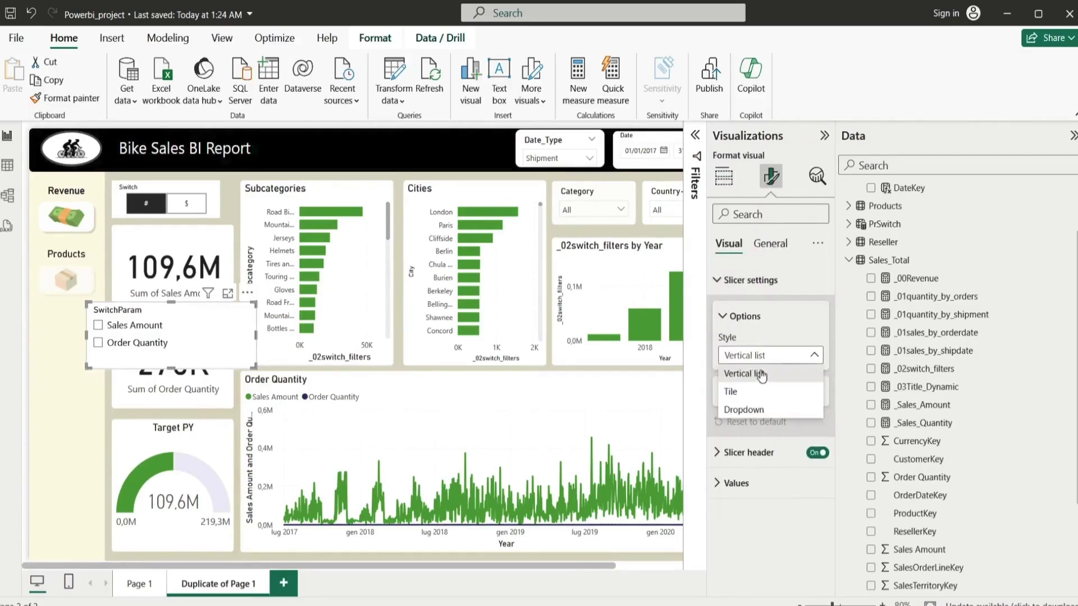
pyautogui.click(751, 393)
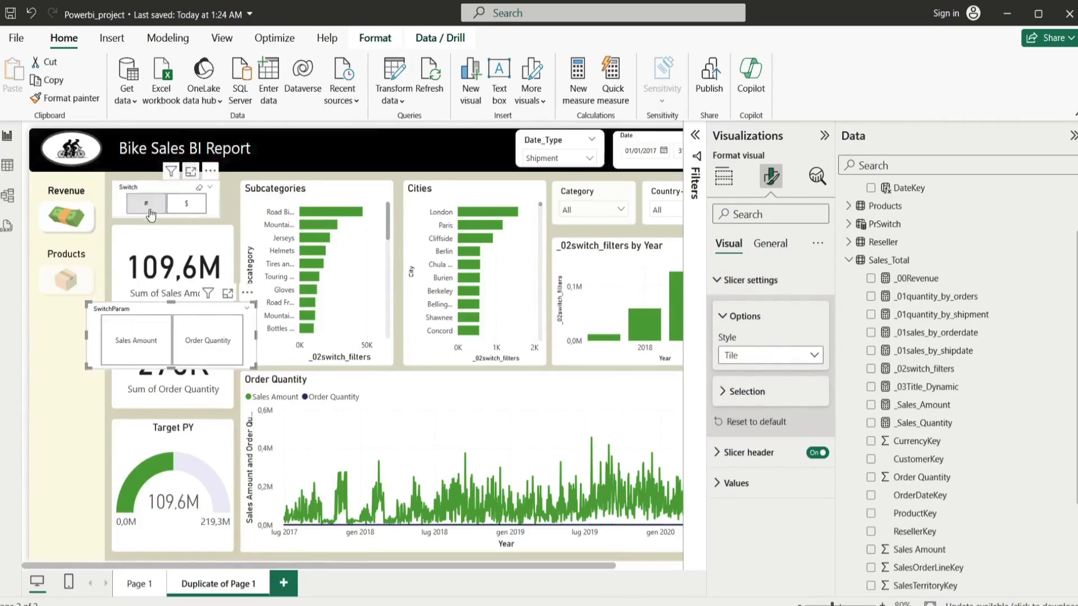
# Step: Undo the accidental move of the Subcategories chart and select the SwitchParam slicer
pyautogui.moveTo(259, 360); pyautogui.dragTo(260, 355)
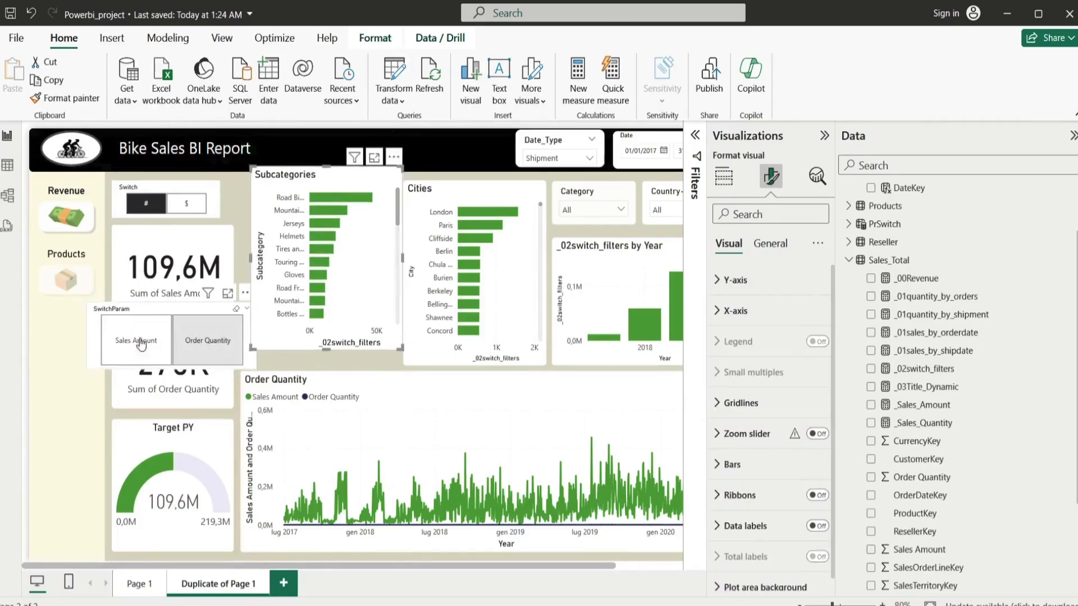
pyautogui.click(140, 343)
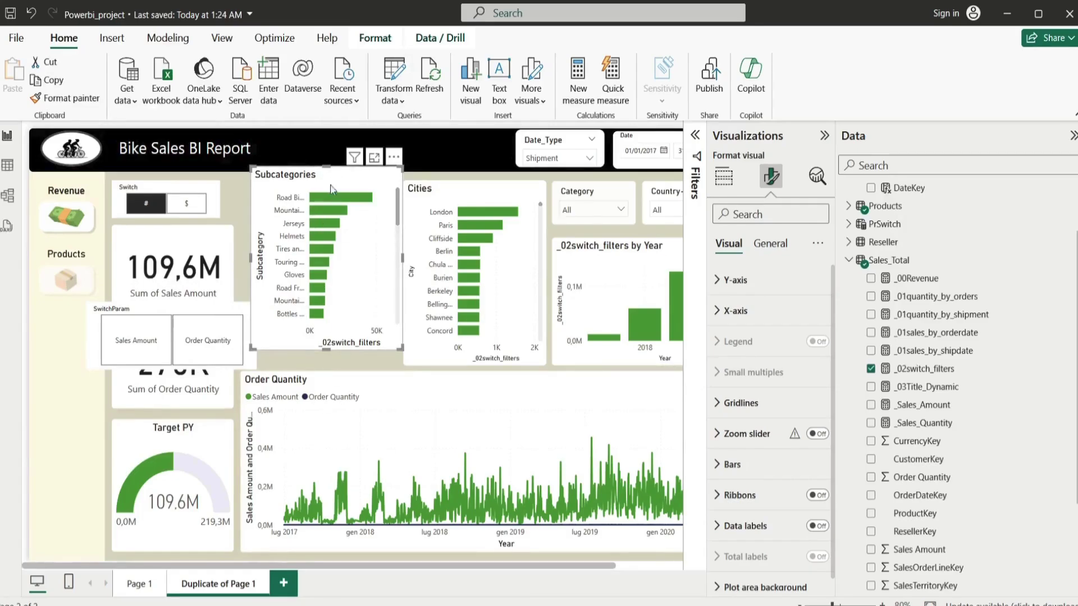
pyautogui.hotkey('ctrl', 'z')
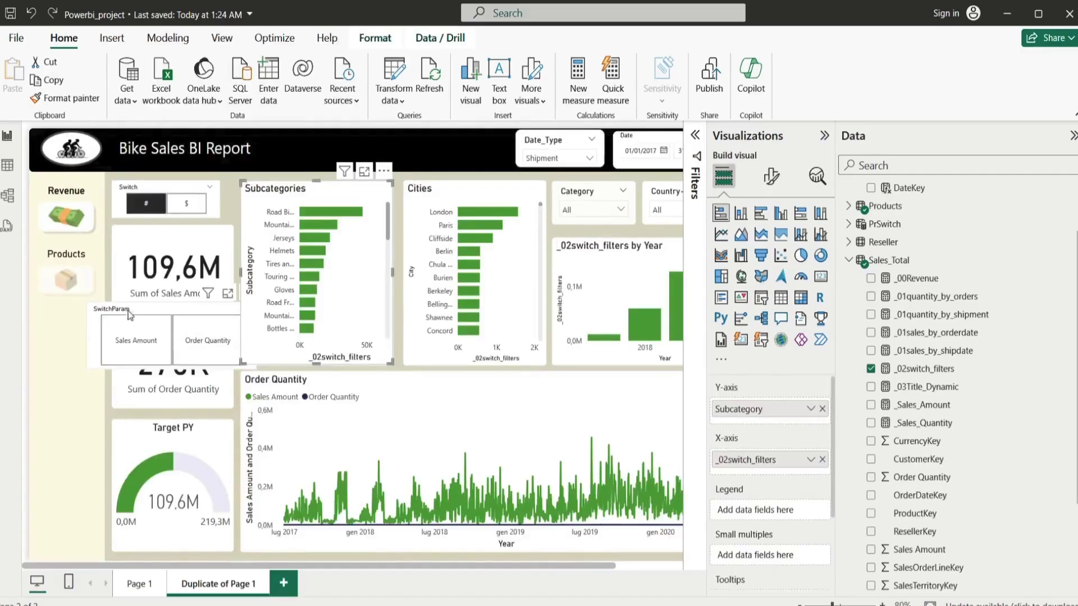
pyautogui.click(146, 306)
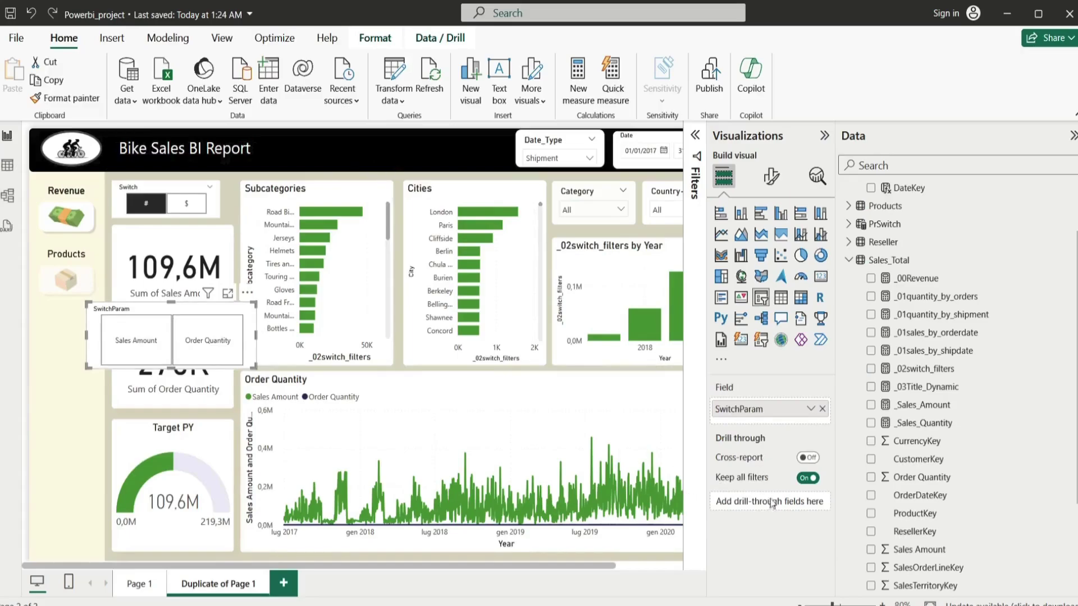
# Step: Put SwitchParam on the Order Quantity line chart's Y-axis in place of PrSwitch
pyautogui.click(544, 390)
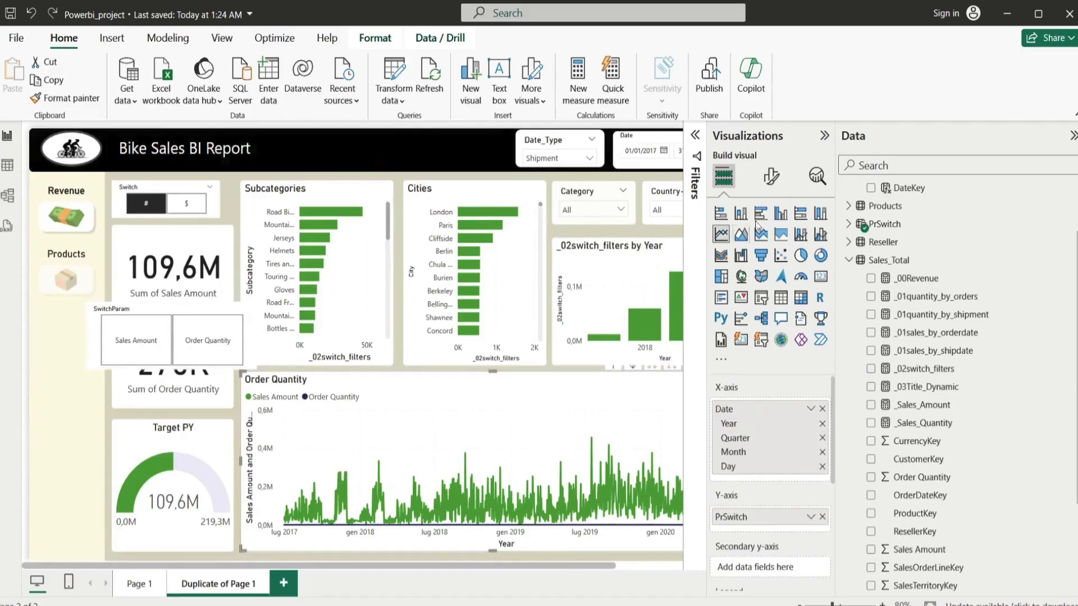
pyautogui.click(771, 176)
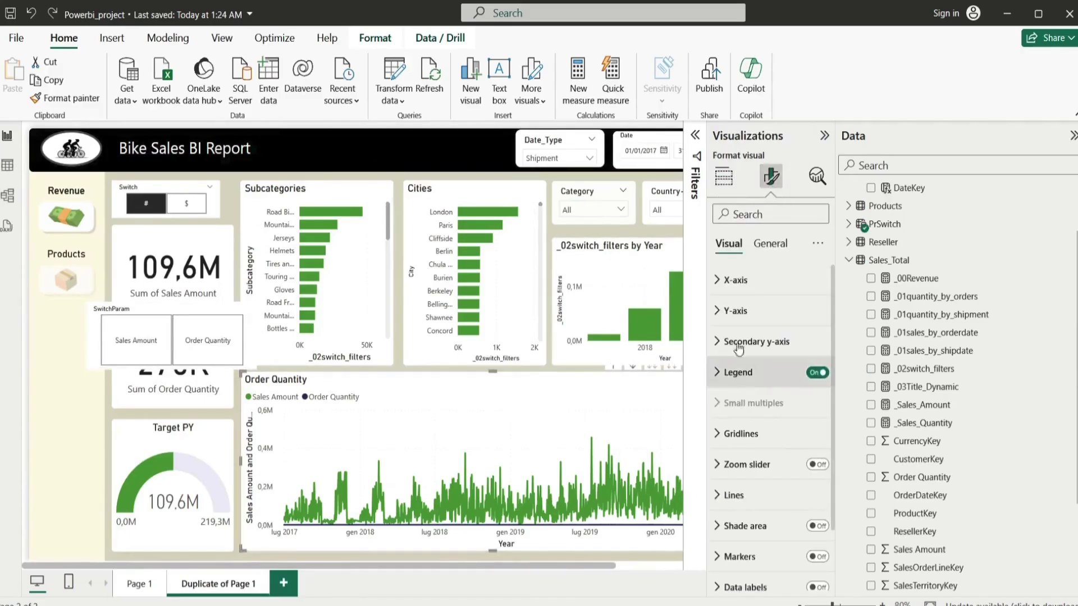
pyautogui.click(724, 177)
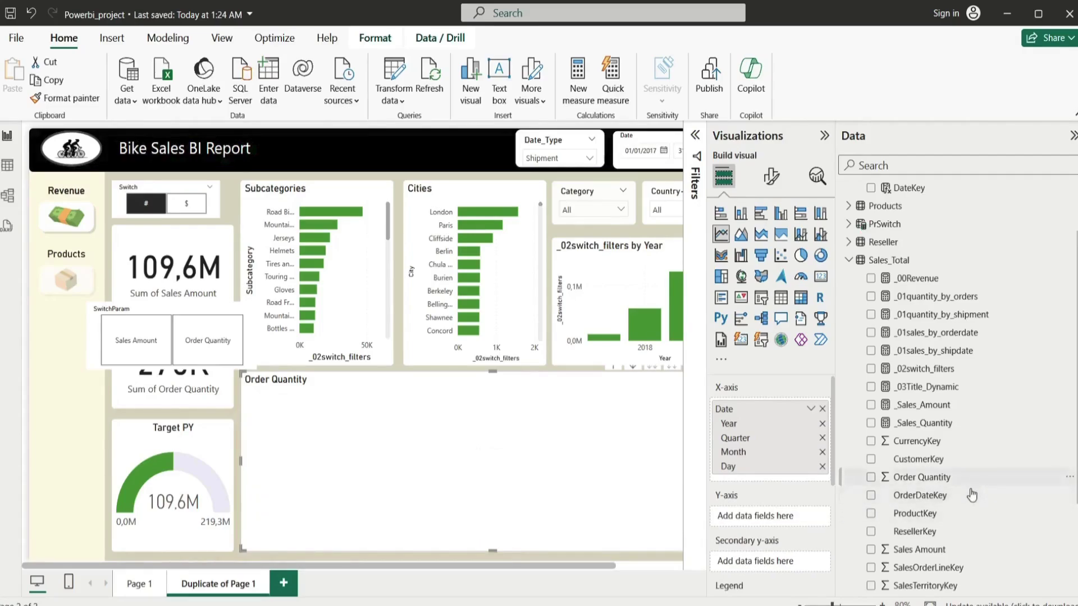
pyautogui.scroll(-3, 892, 499)
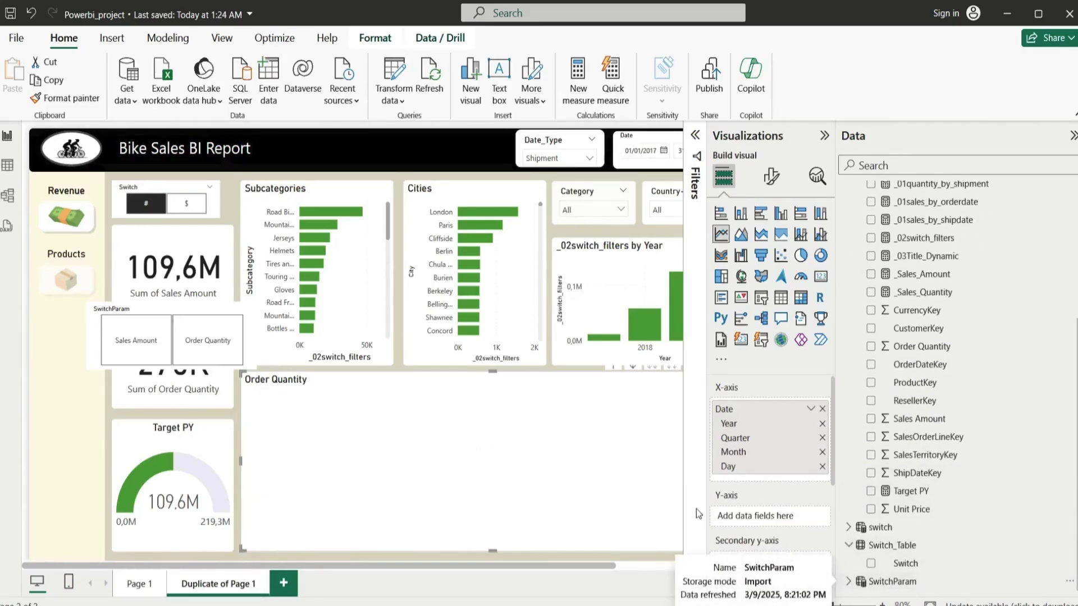
pyautogui.click(870, 584)
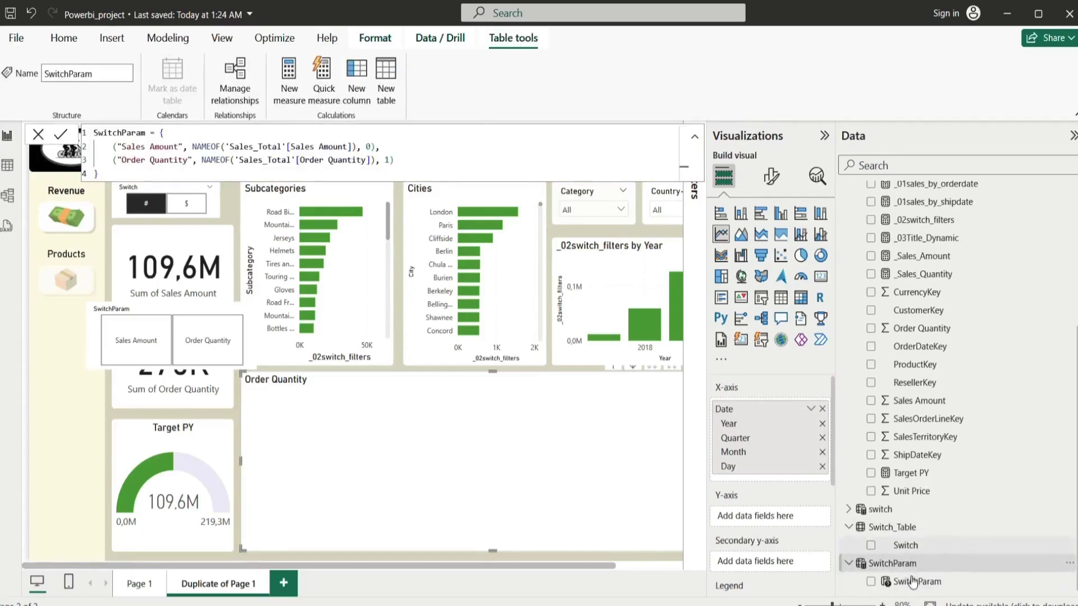
pyautogui.moveTo(904, 582); pyautogui.dragTo(764, 519)
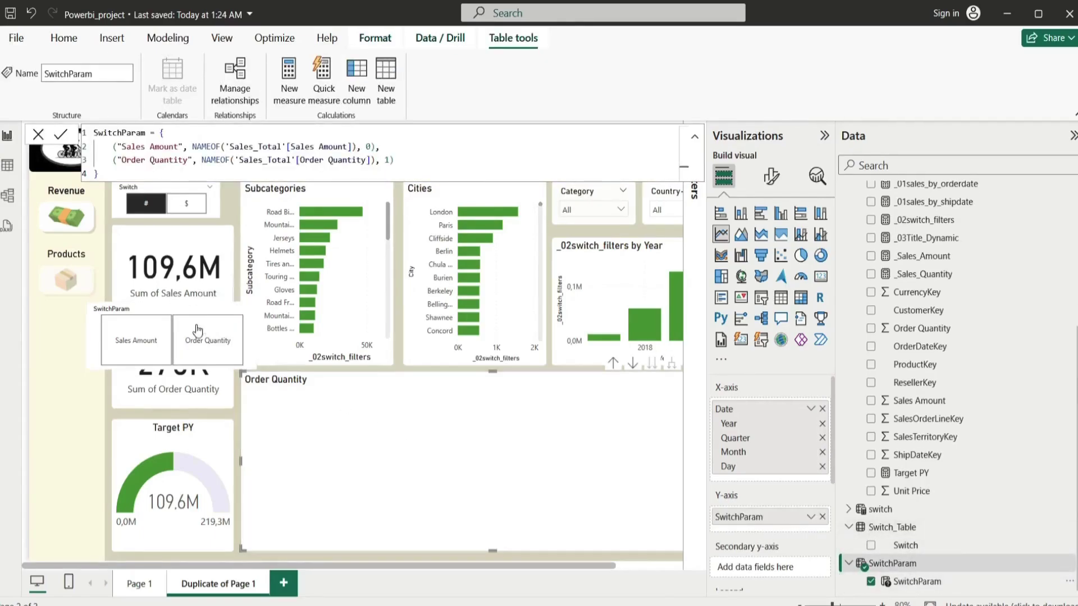
# Step: Test the SwitchParam tiles by picking Order Quantity, Sales Amount, then clearing the selection
pyautogui.click(207, 364)
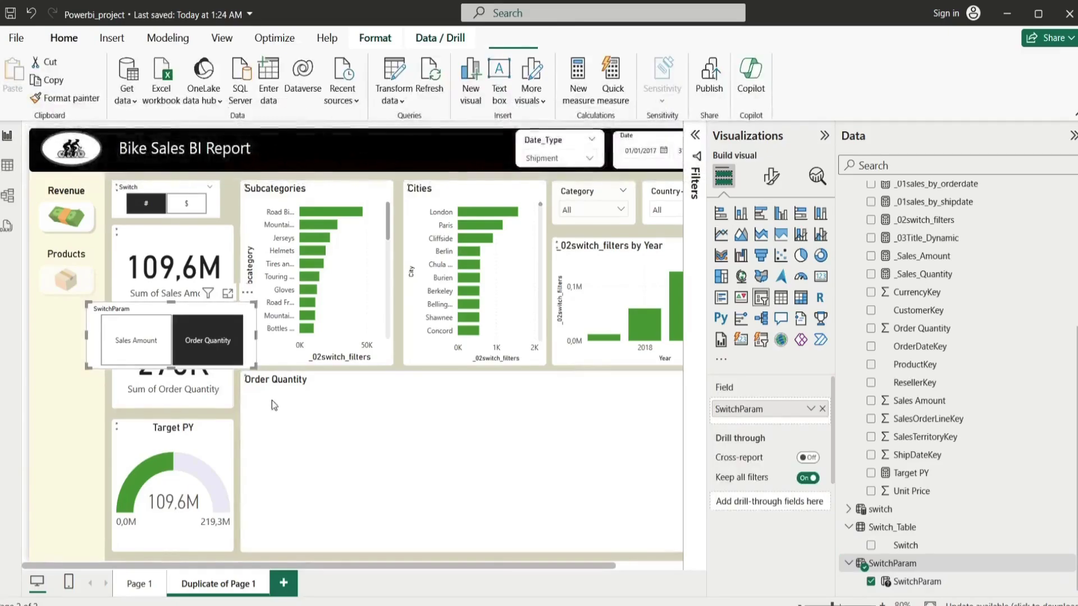
pyautogui.click(126, 359)
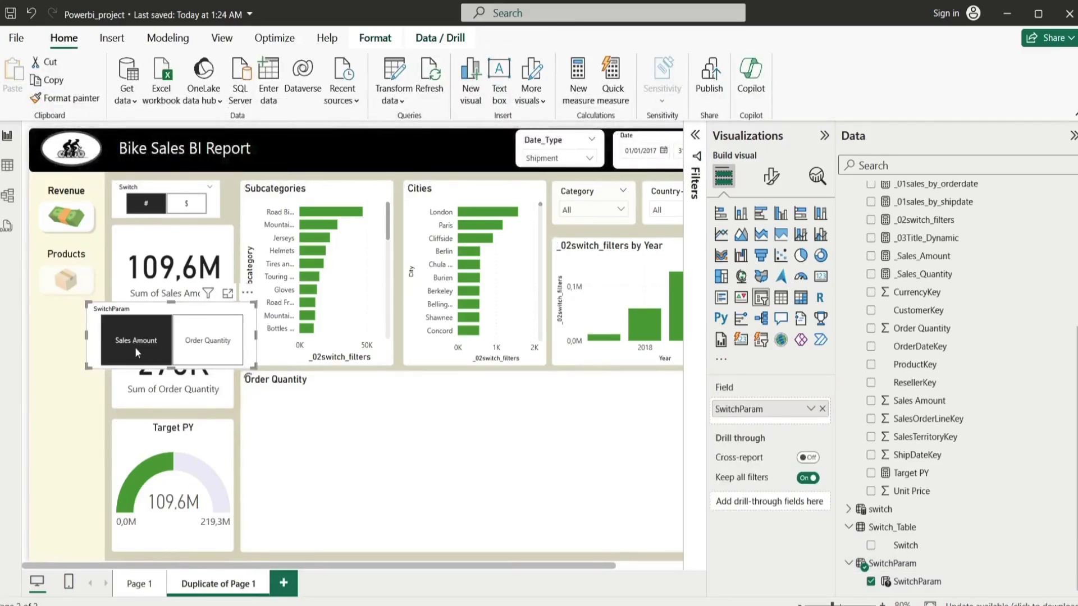
pyautogui.click(218, 349)
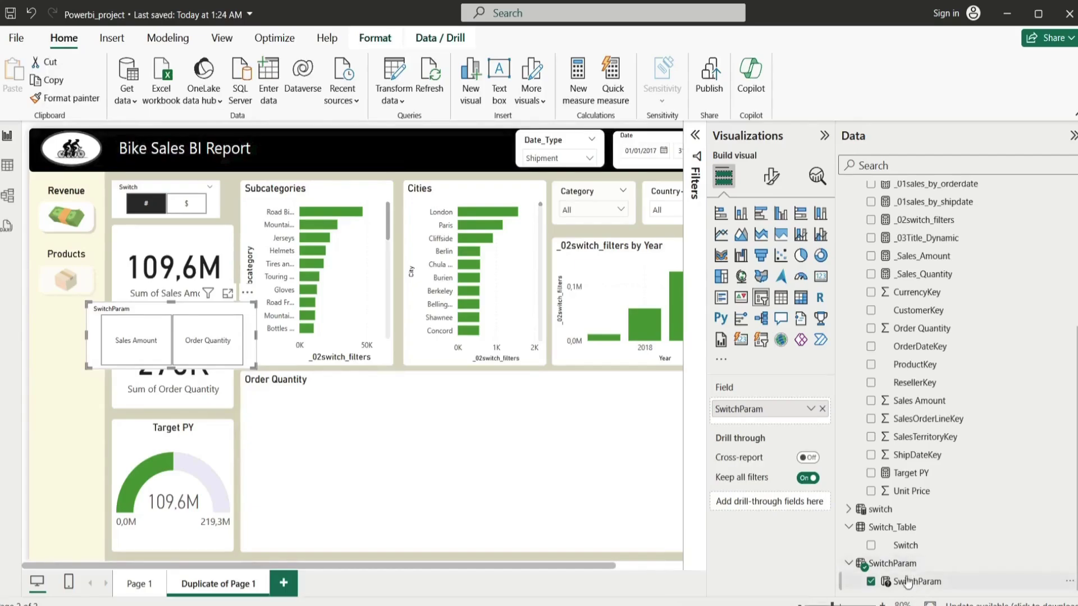
# Step: Inspect the SwitchParam table's DAX, highlighting the Sales Amount column reference
pyautogui.click(859, 564)
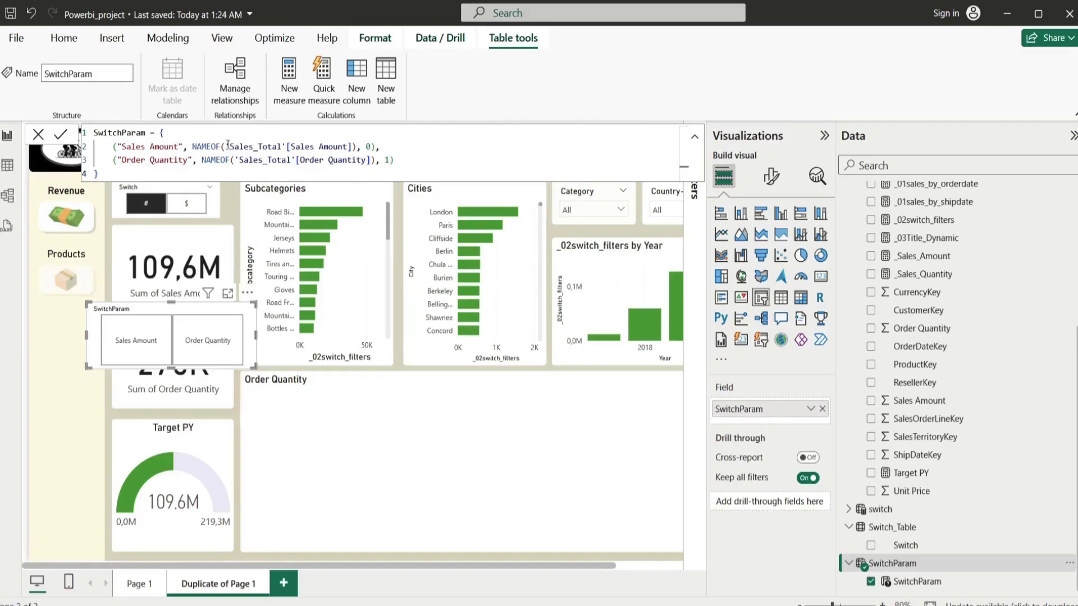
pyautogui.moveTo(227, 146); pyautogui.dragTo(353, 147)
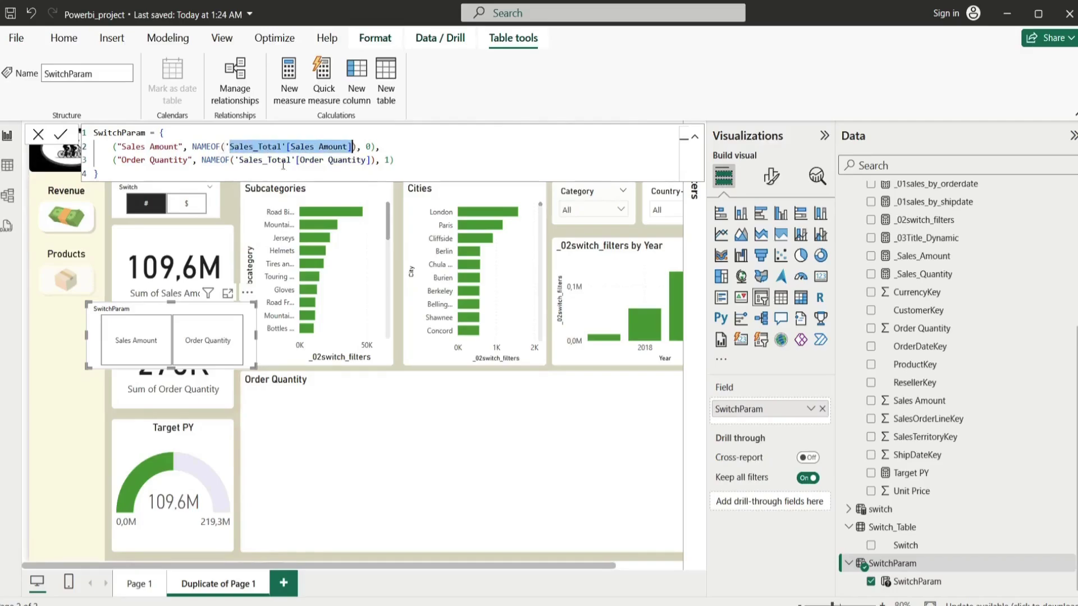
pyautogui.doubleClick(303, 147)
pyautogui.doubleClick(337, 147)
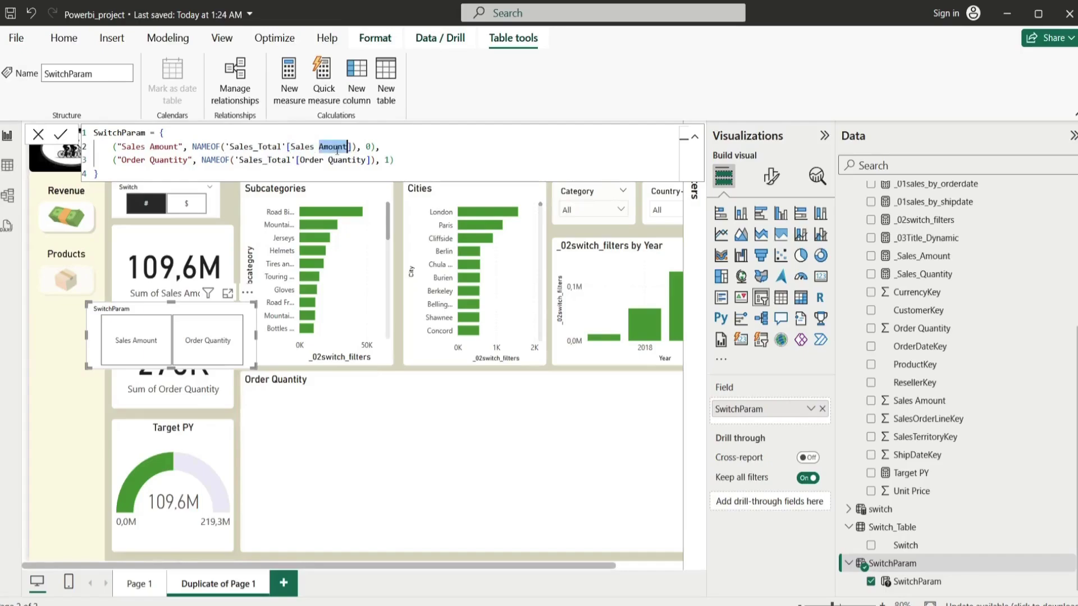
pyautogui.click(696, 138)
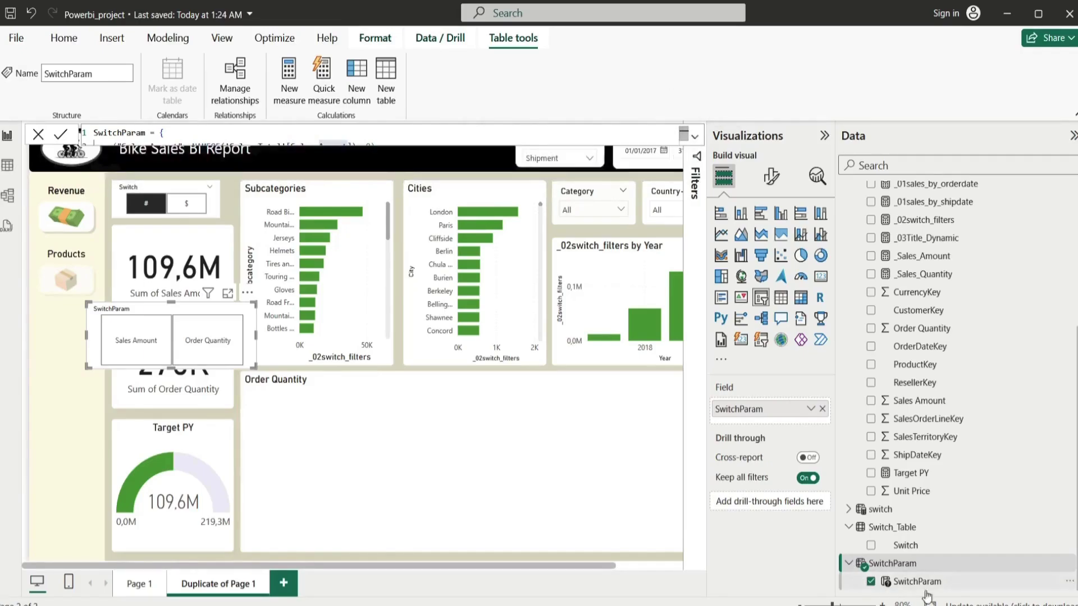
# Step: Delete the SwitchParam table from the model and return to the Modeling tab
pyautogui.click(1071, 567)
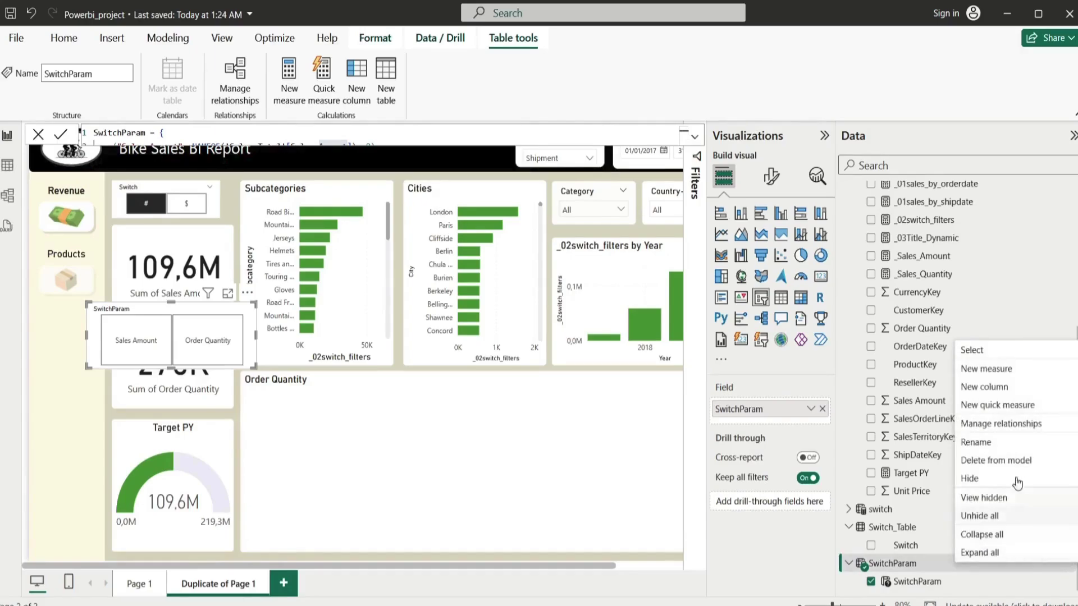
pyautogui.click(993, 515)
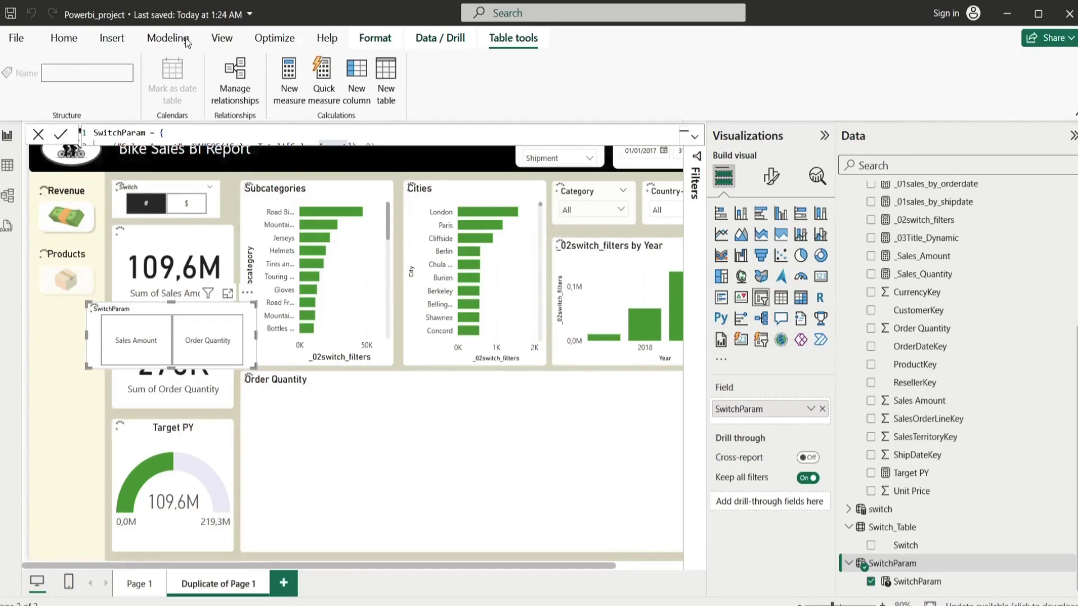
pyautogui.click(187, 40)
# Step: Start a new Fields parameter from the Modeling tab's New parameter options
pyautogui.click(276, 93)
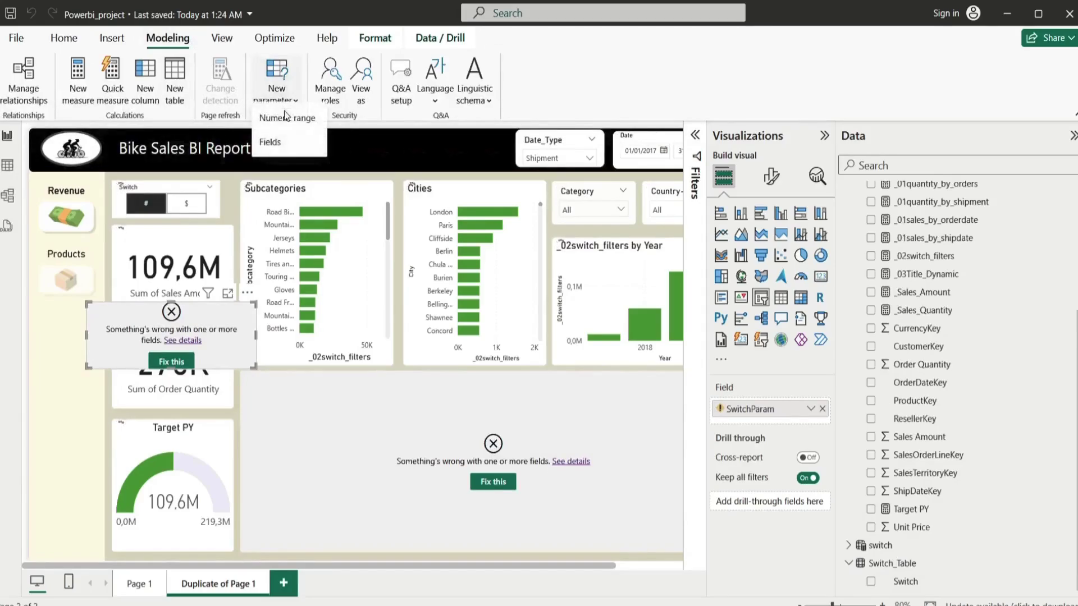
pyautogui.click(280, 147)
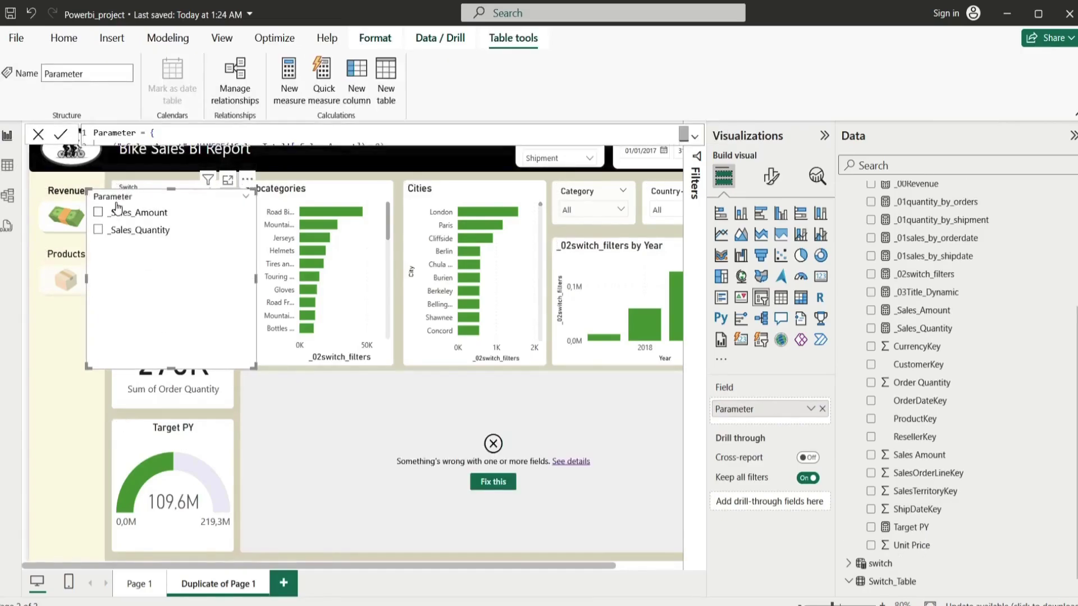
# Step: Rename the Parameter table to Switch_Param and select the broken Order Quantity line chart
pyautogui.scroll(-1, 950, 549)
pyautogui.scroll(5, 974, 337)
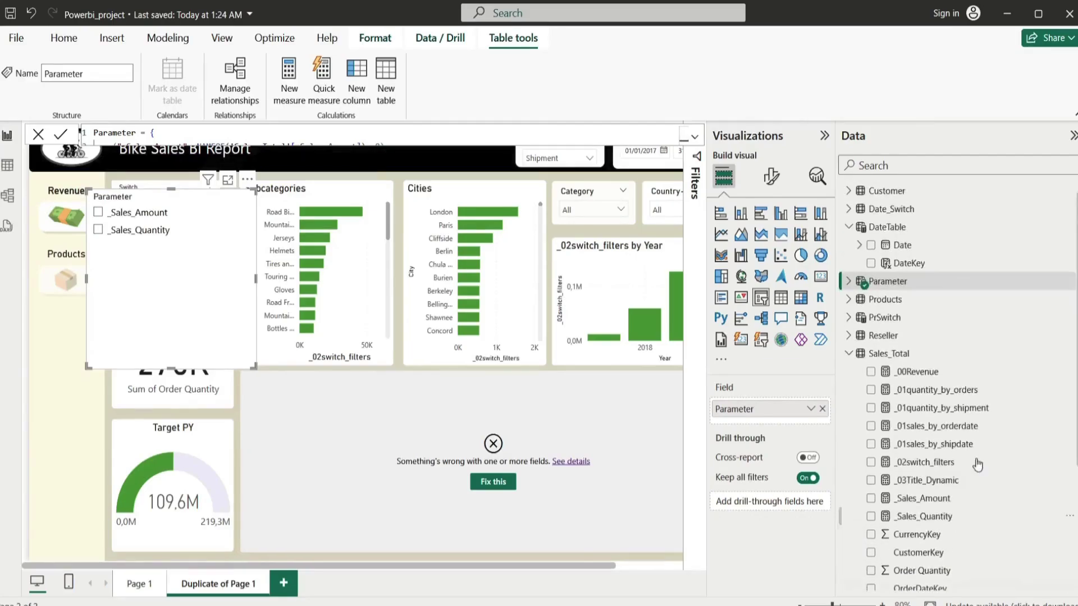
pyautogui.click(1069, 284)
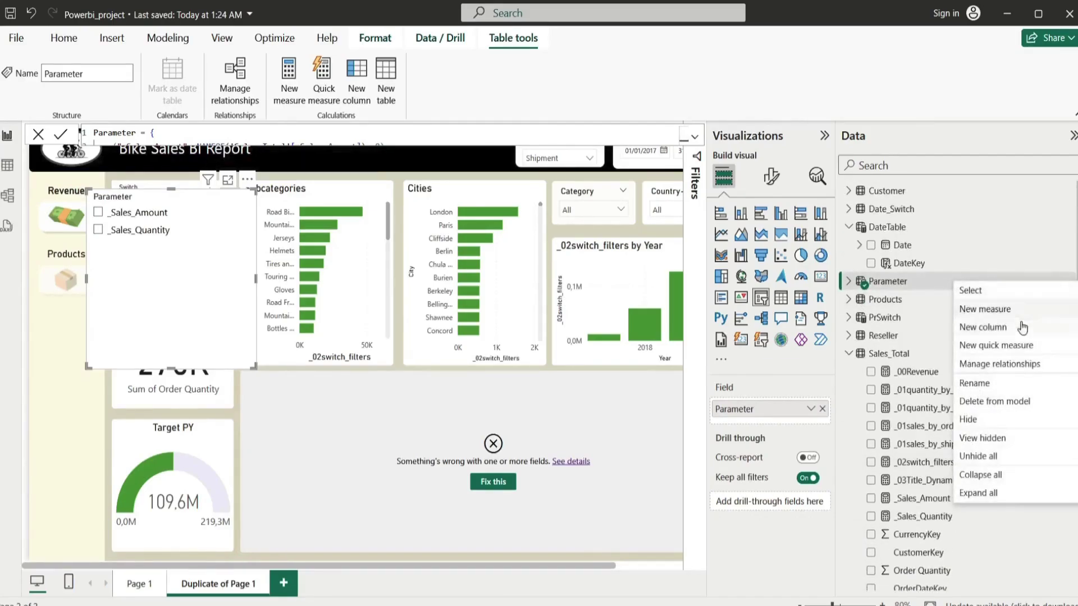
pyautogui.click(927, 380)
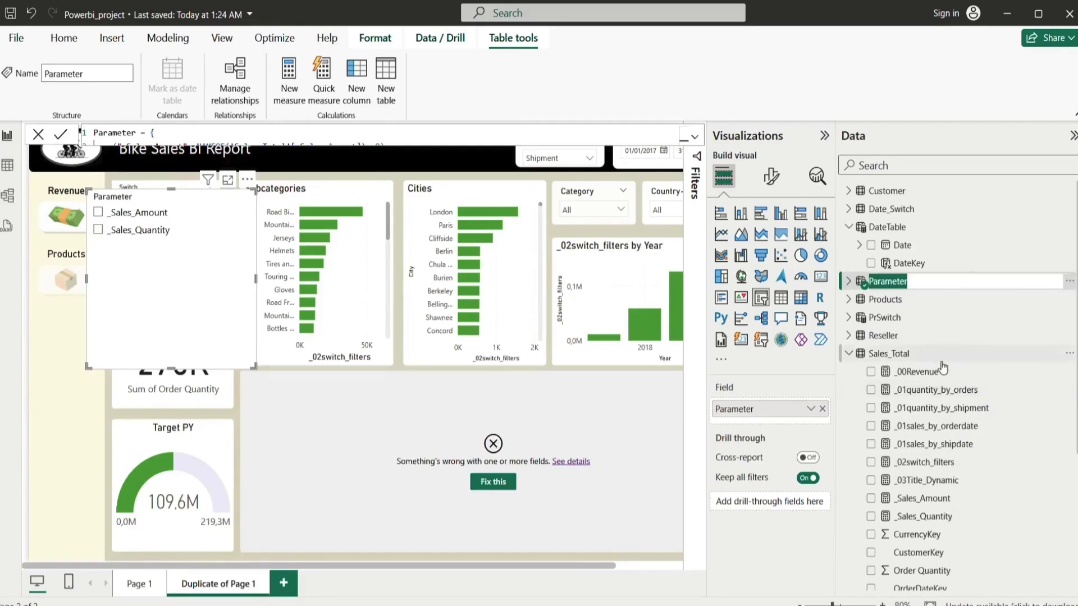
pyautogui.write('Switch_')
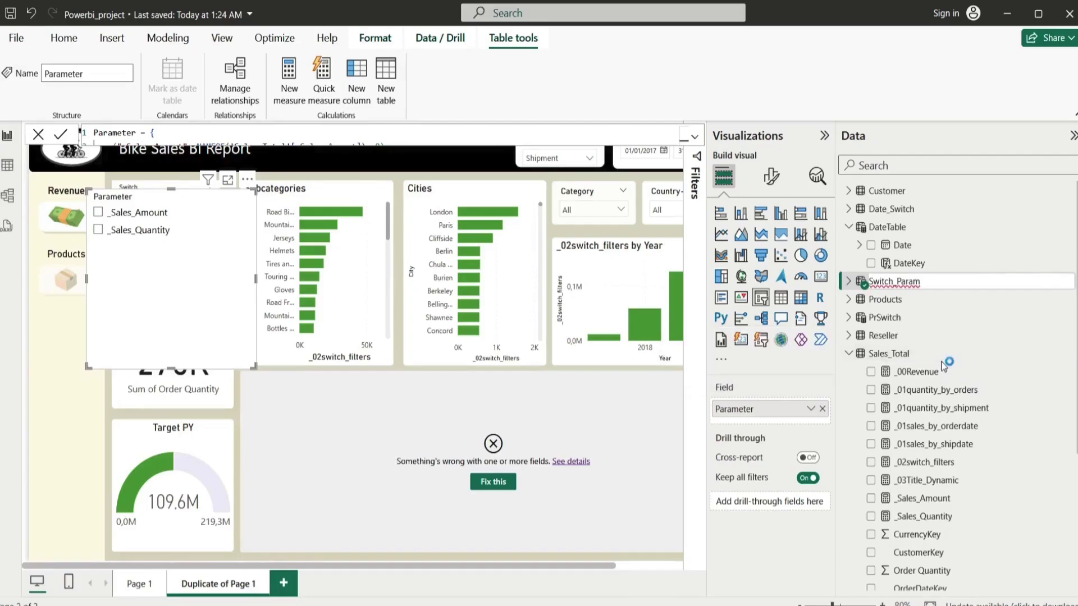
pyautogui.press('Return')
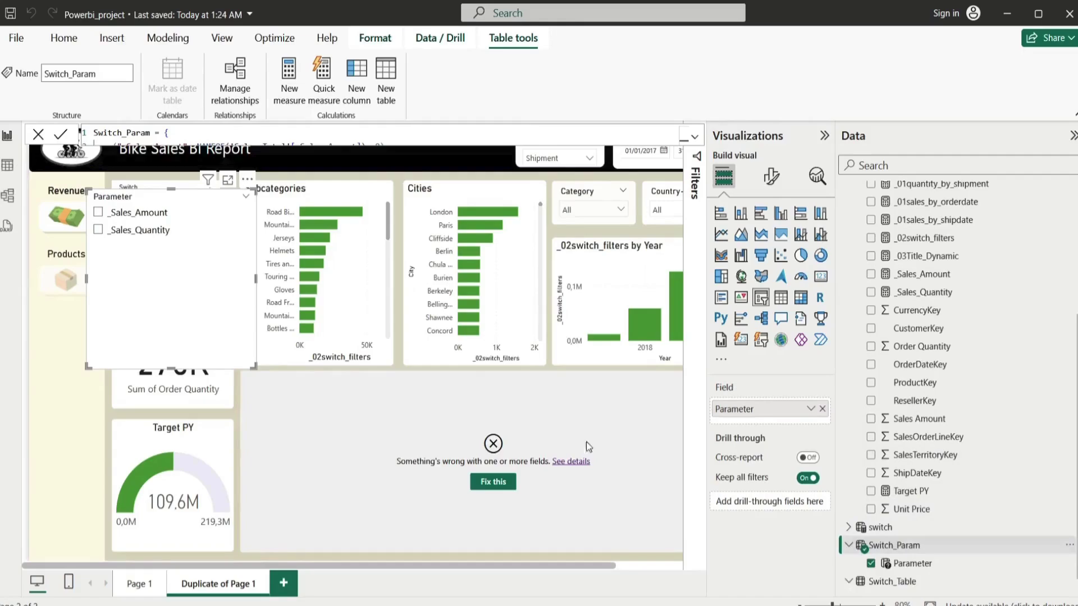
pyautogui.click(530, 395)
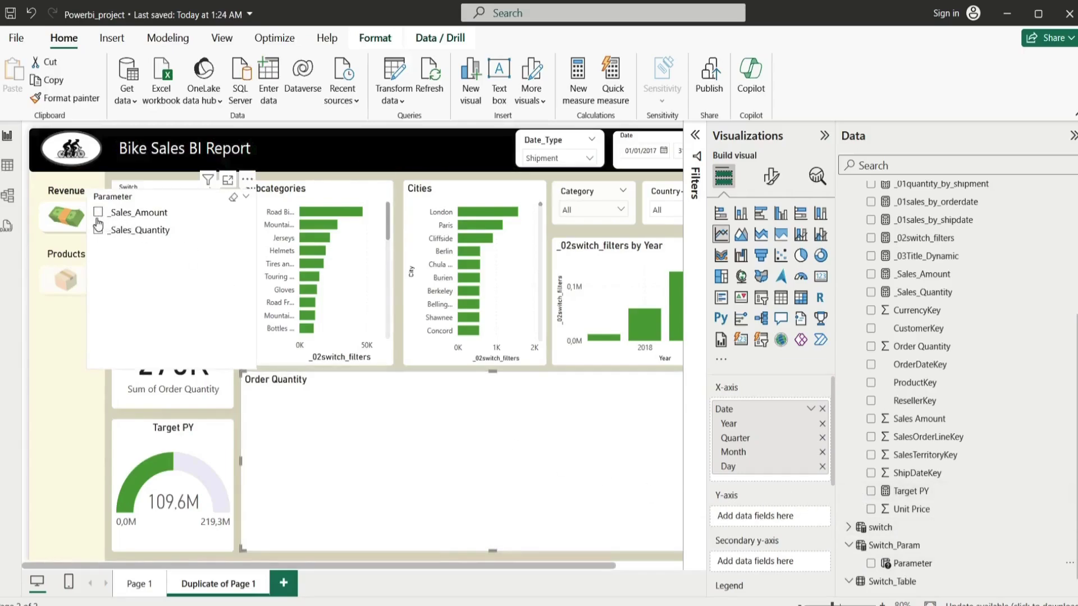
# Step: Put the Parameter field on the Order Quantity line chart's Y-axis
pyautogui.click(107, 236)
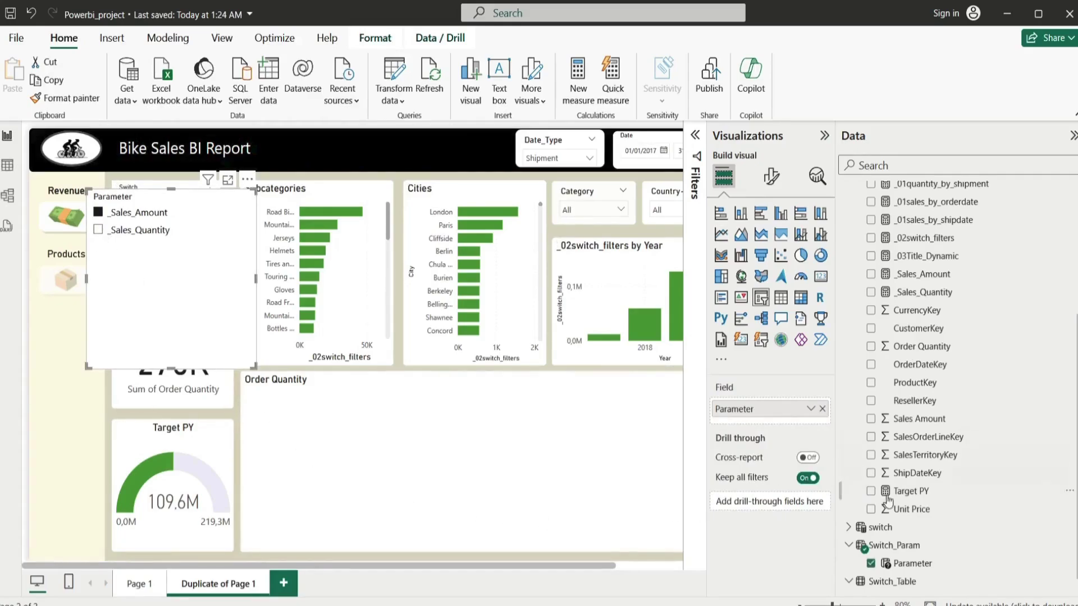
pyautogui.click(596, 446)
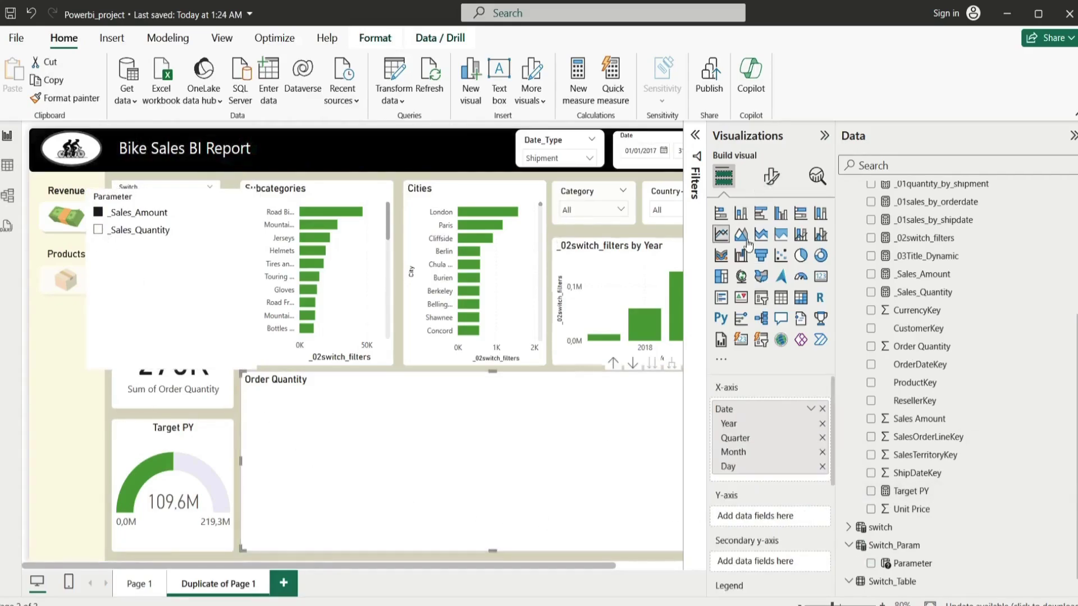
pyautogui.click(771, 177)
pyautogui.click(724, 175)
pyautogui.scroll(-2, 752, 477)
pyautogui.moveTo(901, 563); pyautogui.dragTo(777, 443)
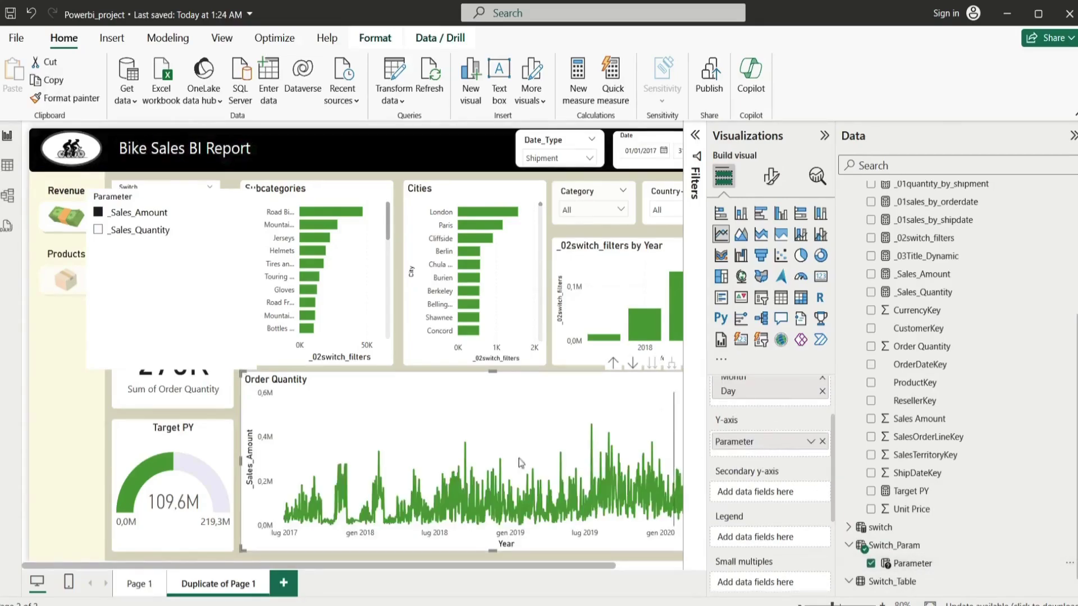
# Step: Test switching between _Sales_Quantity and _Sales_Amount, moving the slicer slightly lower
pyautogui.click(100, 231)
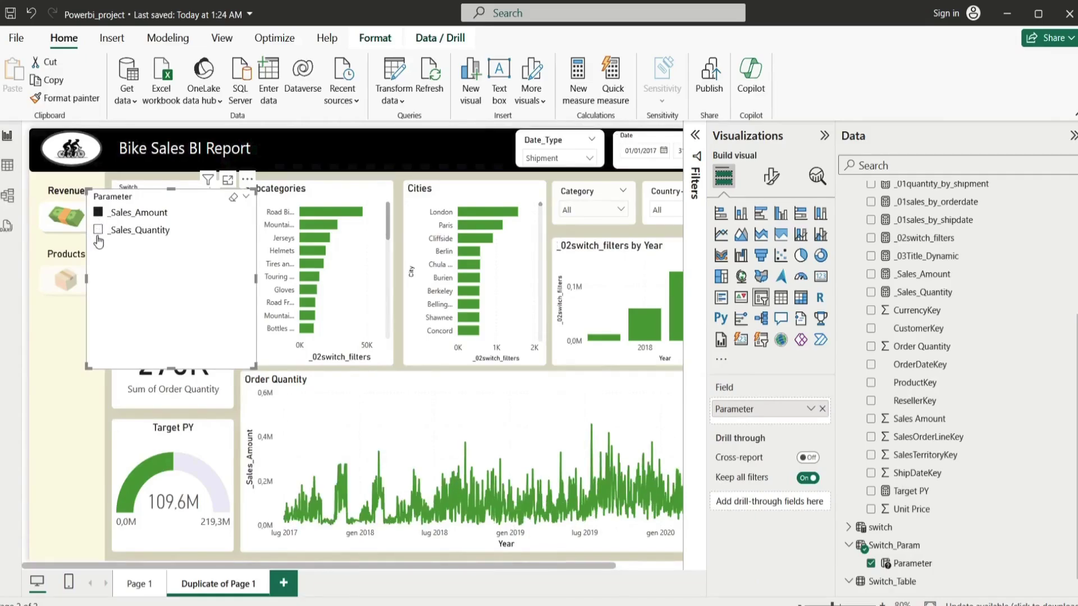
pyautogui.click(99, 231)
pyautogui.click(100, 215)
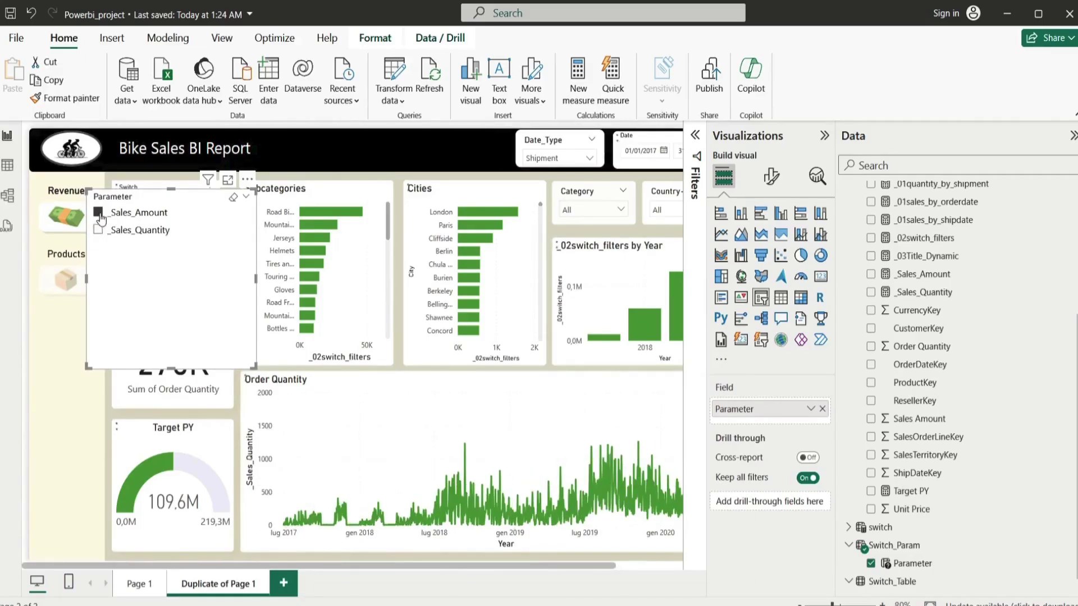
pyautogui.moveTo(197, 202); pyautogui.dragTo(169, 257)
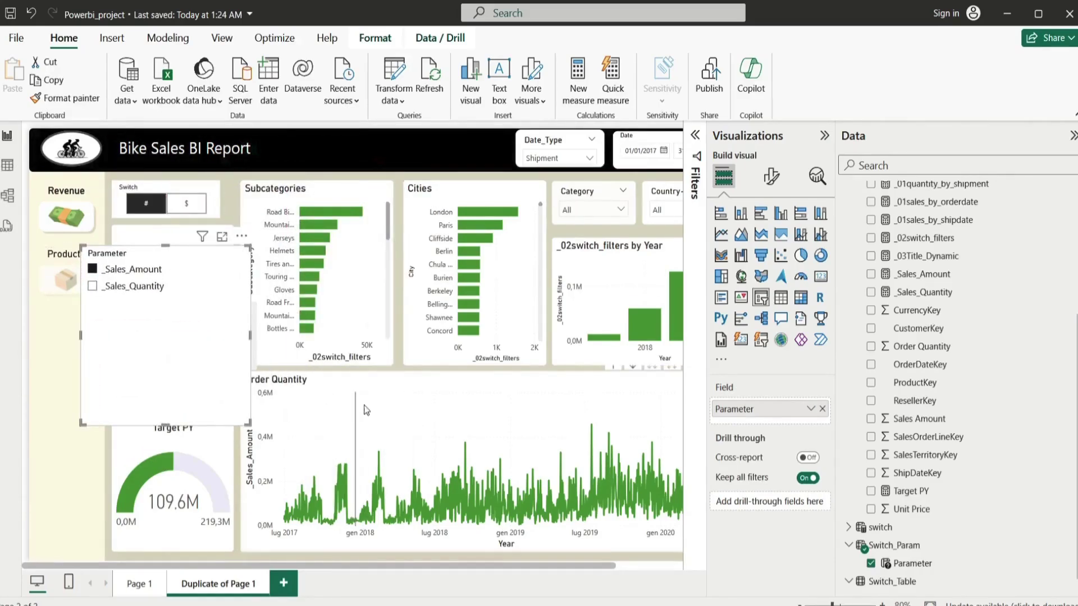
pyautogui.click(130, 287)
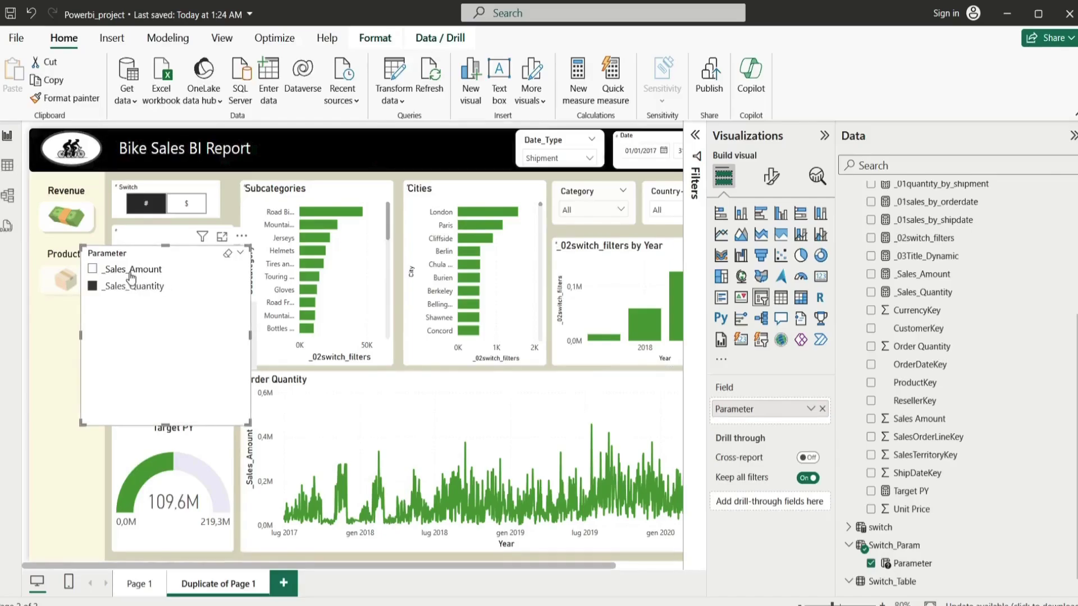
pyautogui.click(141, 285)
pyautogui.scroll(3, 952, 289)
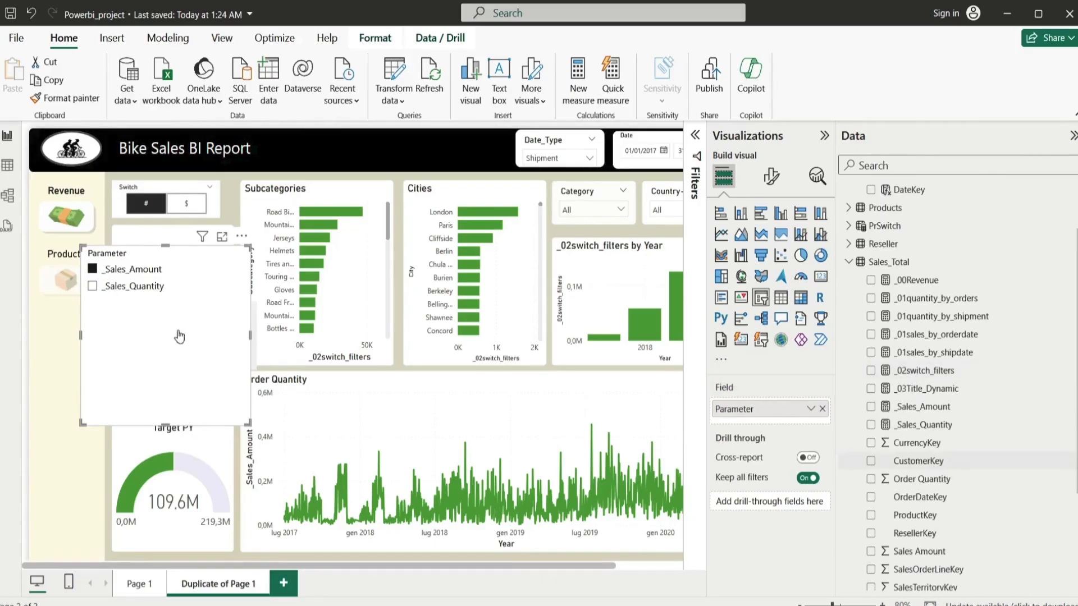
# Step: Set the Parameter slicer's style to Tile
pyautogui.click(772, 178)
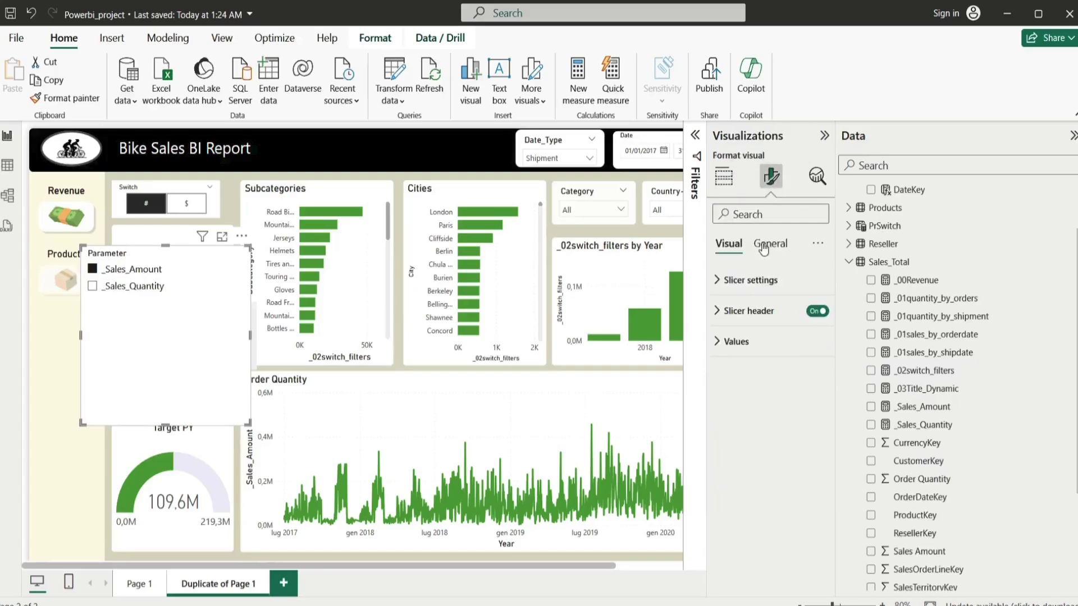
pyautogui.click(749, 279)
pyautogui.click(755, 355)
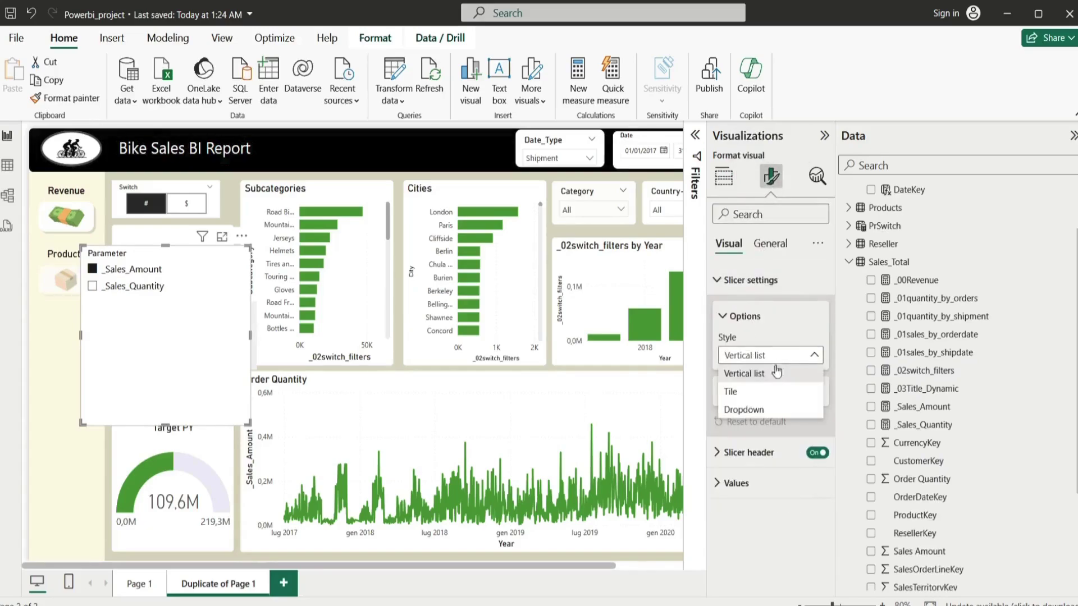
pyautogui.click(746, 398)
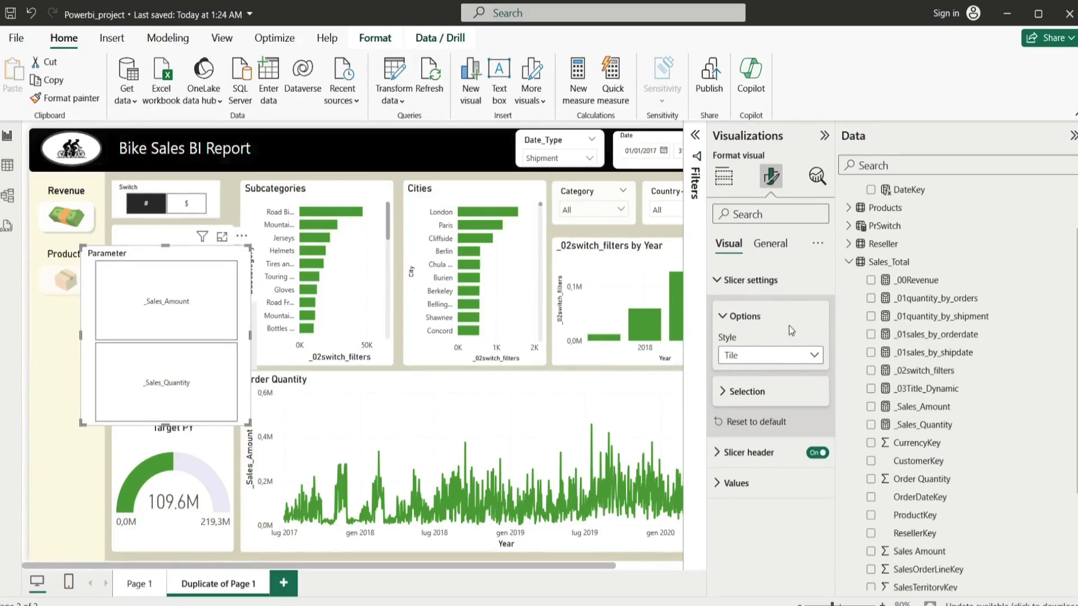
# Step: Move the slicer to the top left, widen it, and pick the _Sales_Quantity tile
pyautogui.click(768, 251)
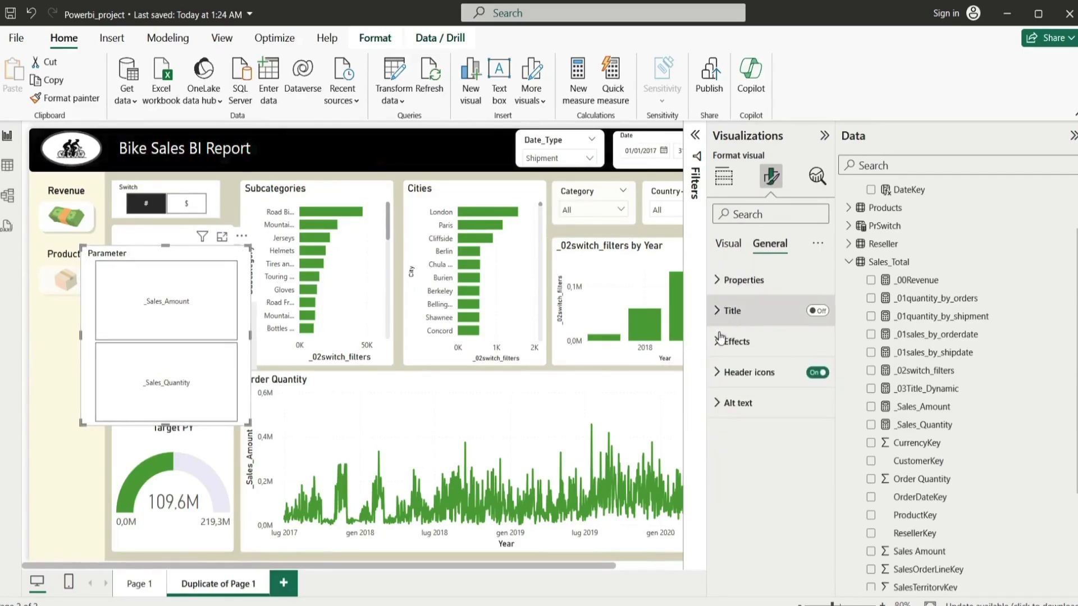
pyautogui.click(724, 291)
pyautogui.scroll(-3, 785, 368)
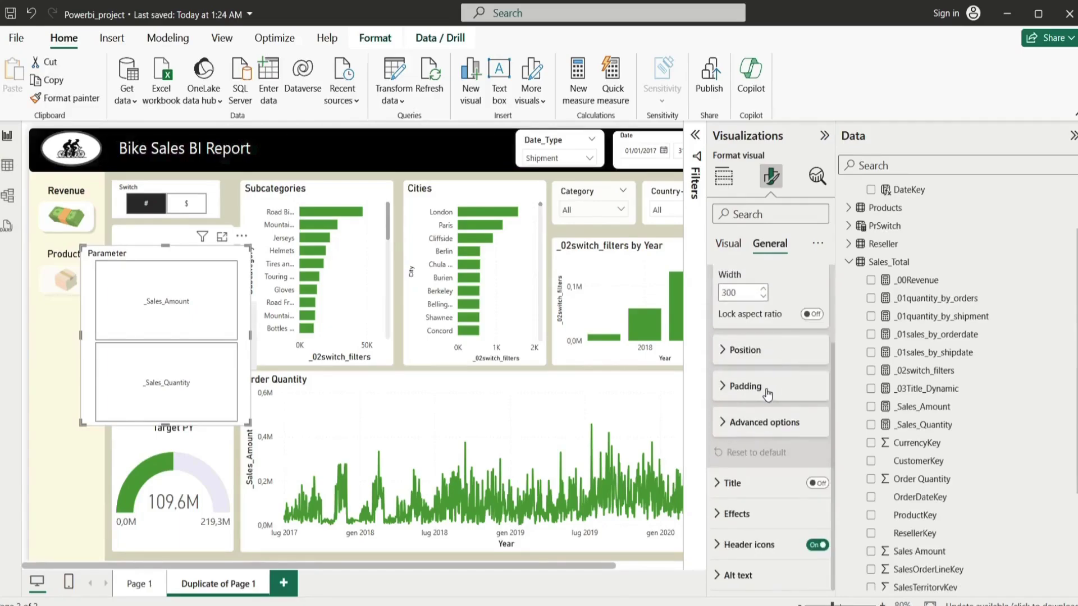
pyautogui.scroll(3, 747, 281)
pyautogui.click(724, 177)
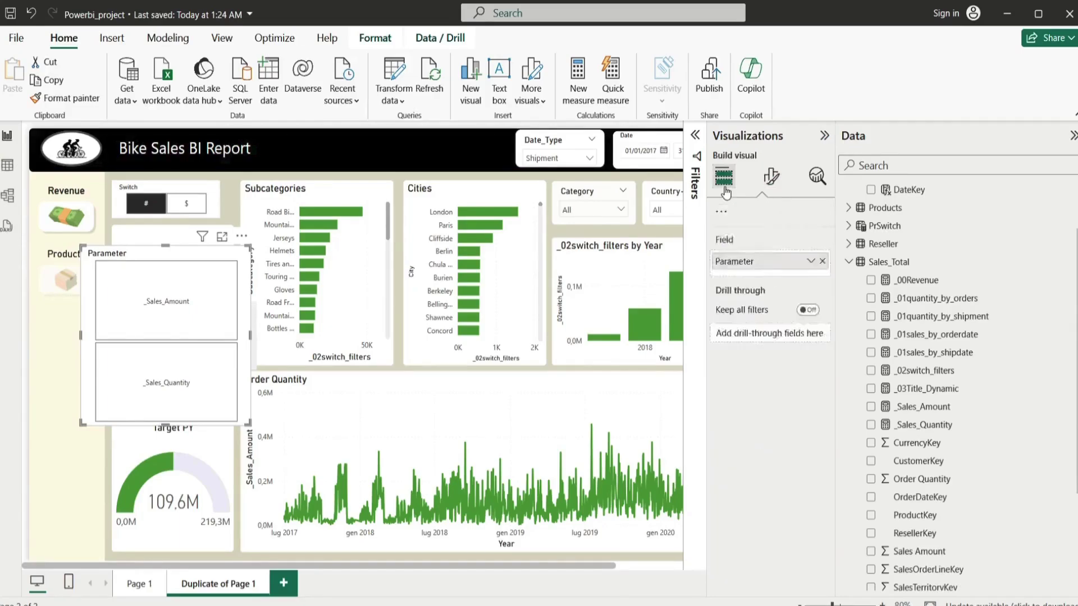
pyautogui.click(771, 176)
pyautogui.moveTo(179, 258); pyautogui.dragTo(155, 195)
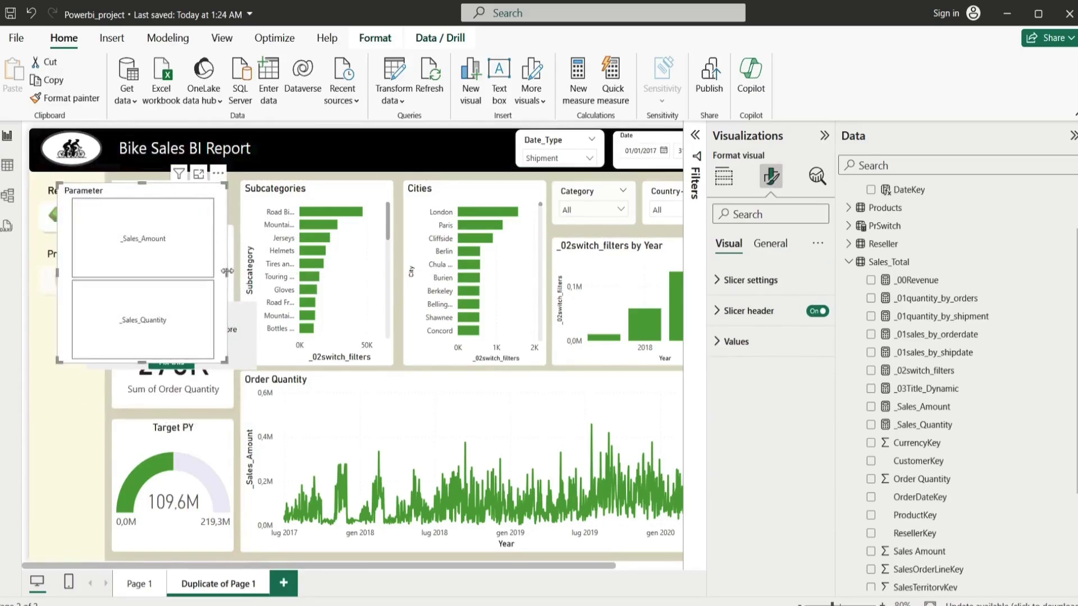
pyautogui.moveTo(226, 274); pyautogui.dragTo(272, 273)
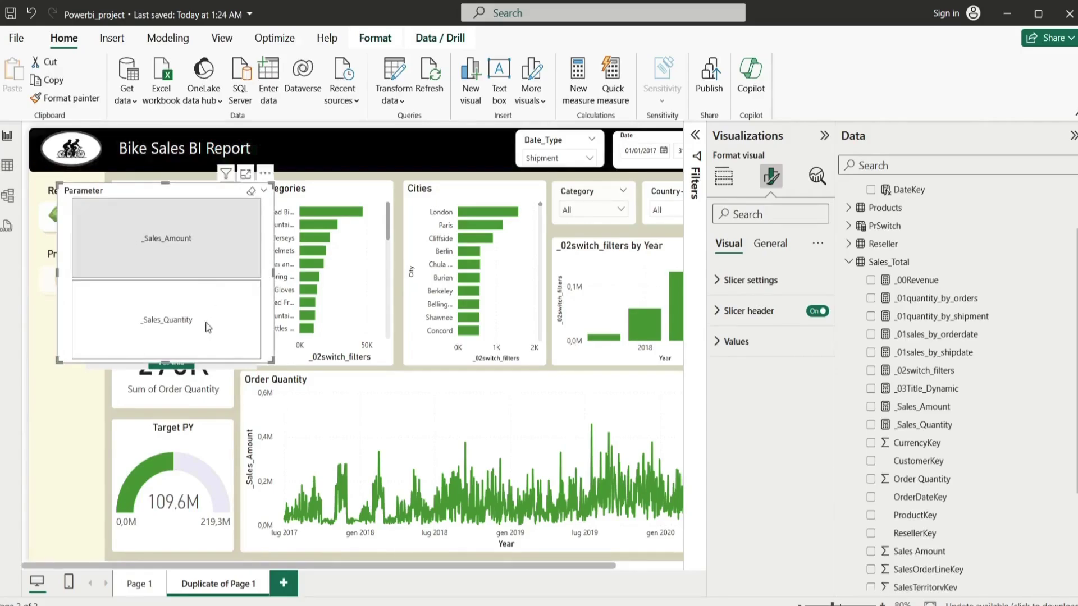
pyautogui.click(208, 343)
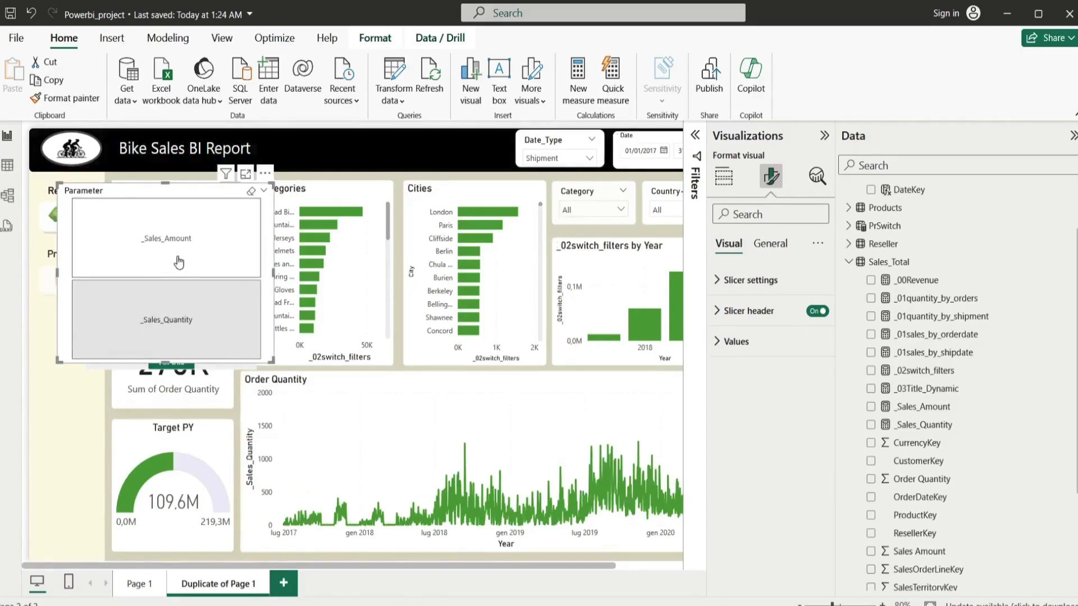